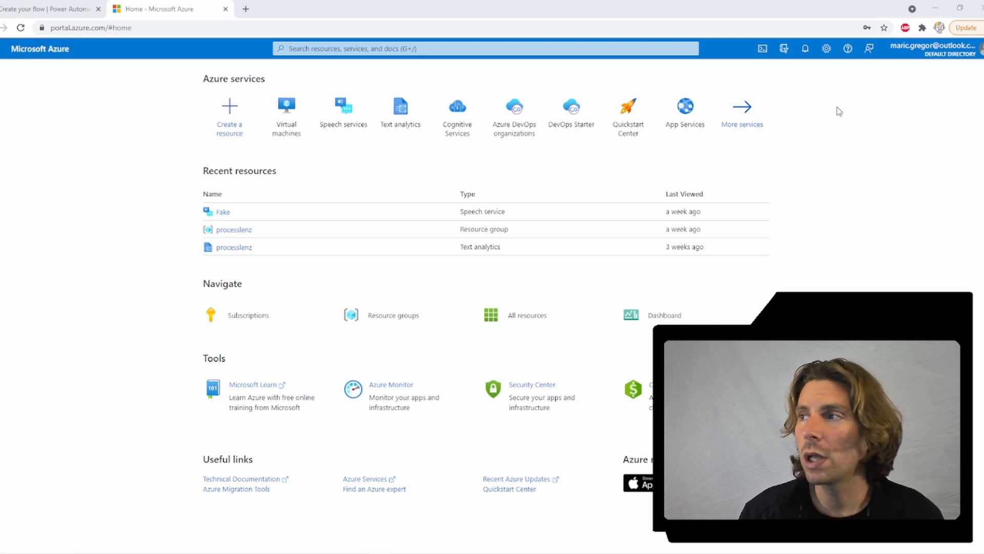
# Go to the Virtual machines service and start creating a new virtual machine.
pyautogui.click(290, 124)
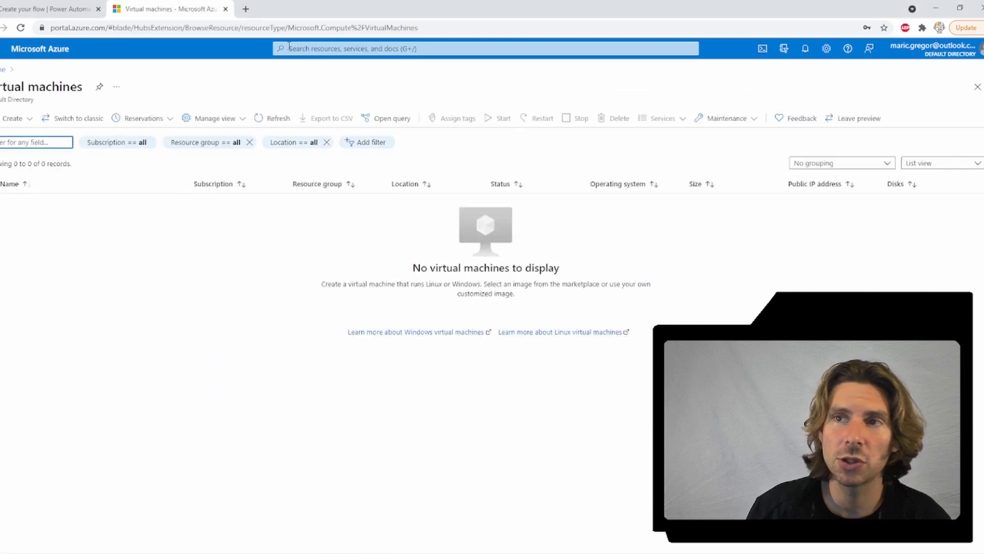
pyautogui.click(6, 121)
pyautogui.click(15, 136)
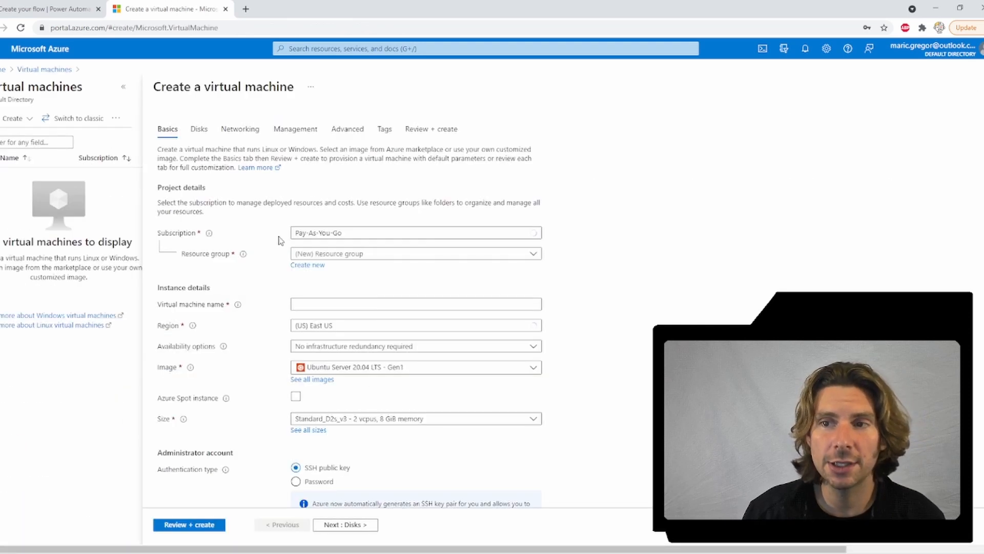
# Assign the virtual machine to the processlenz resource group and select the Windows 10 Pro, Version 20H2 - Gen2 image.
pyautogui.click(448, 255)
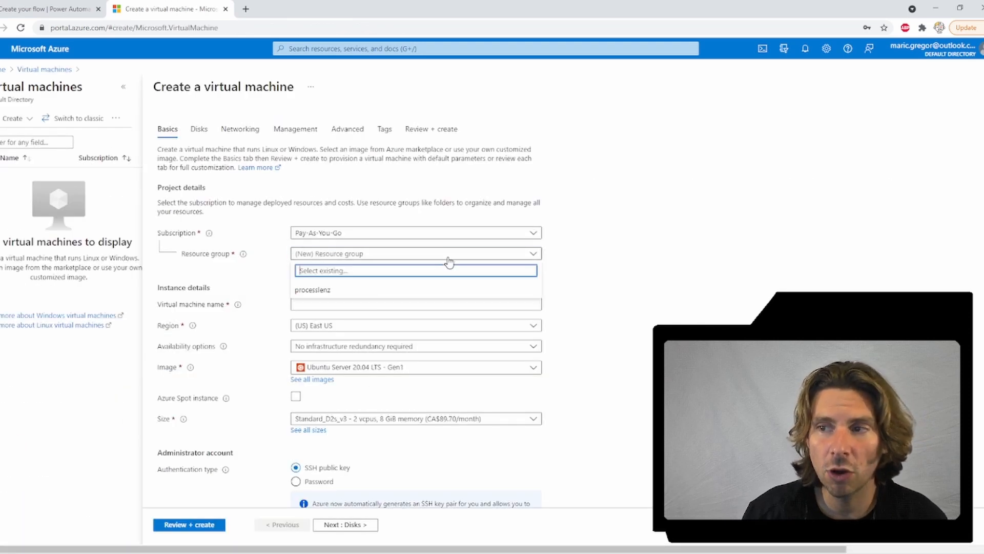
pyautogui.click(315, 291)
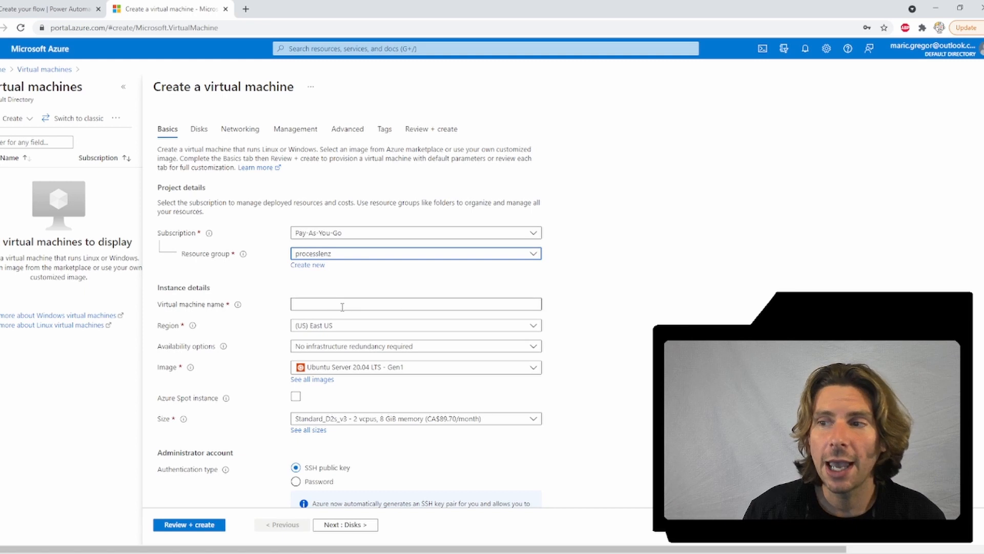
pyautogui.click(359, 370)
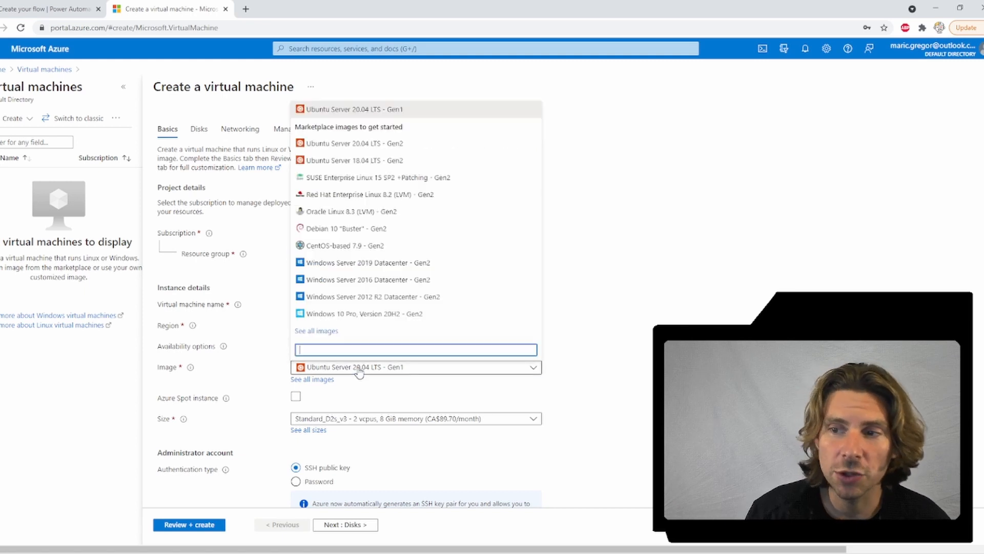
pyautogui.click(357, 315)
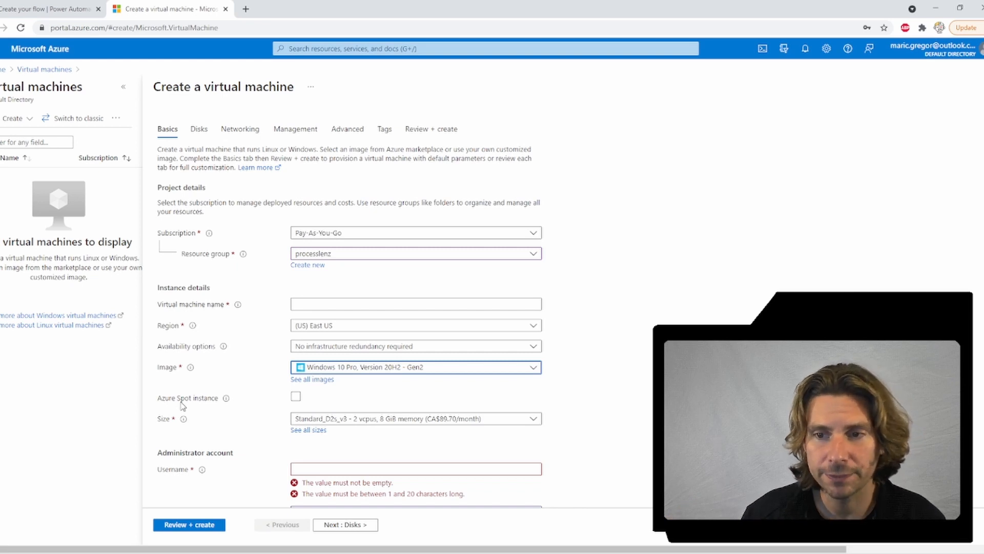
# Set the administrator username to rpachampion and enter and confirm the account password.
pyautogui.scroll(-2, 328, 401)
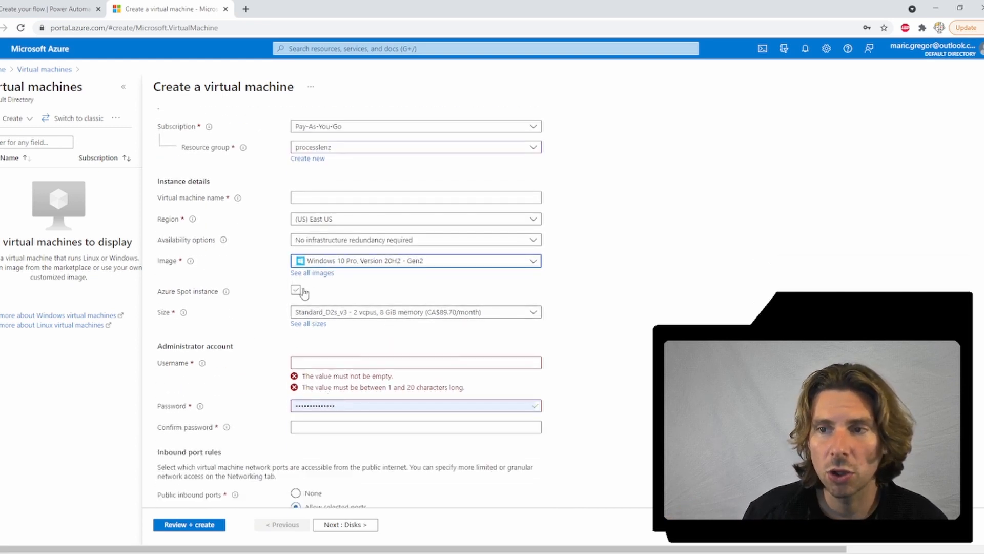
pyautogui.scroll(-1, 348, 368)
pyautogui.scroll(-2, 348, 367)
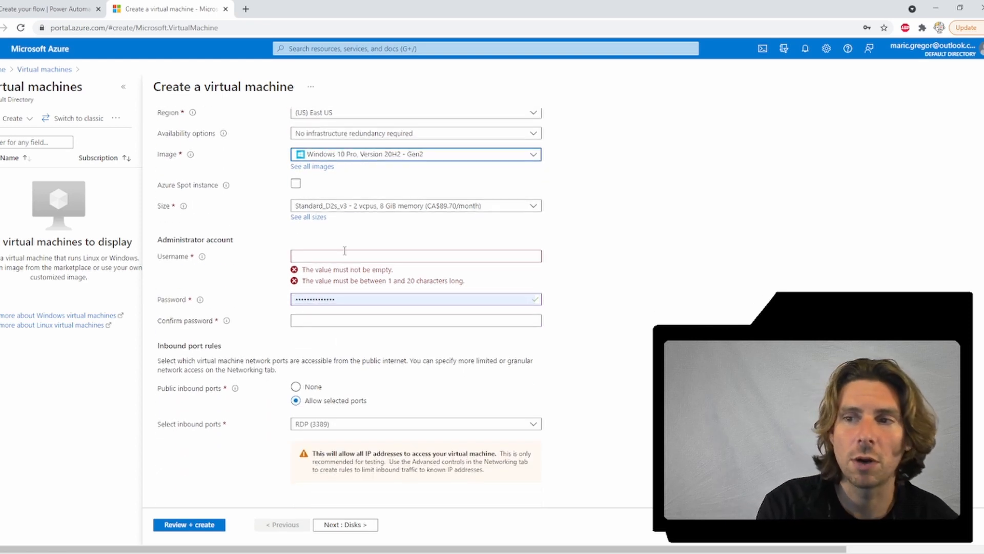
pyautogui.click(349, 252)
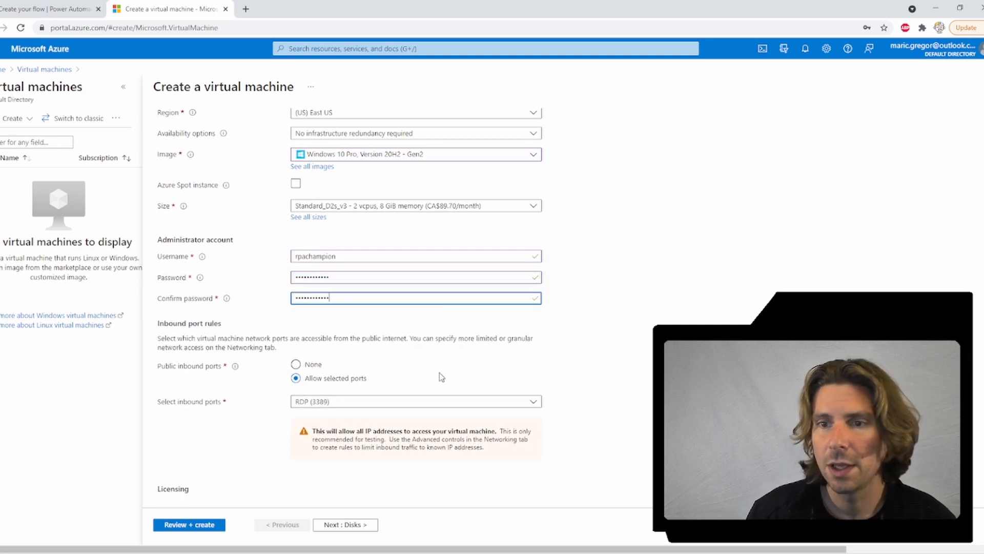
# Confirm the eligible Windows 10 license with multi-tenant hosting rights and enable the Azure Spot instance option.
pyautogui.scroll(-2, 333, 385)
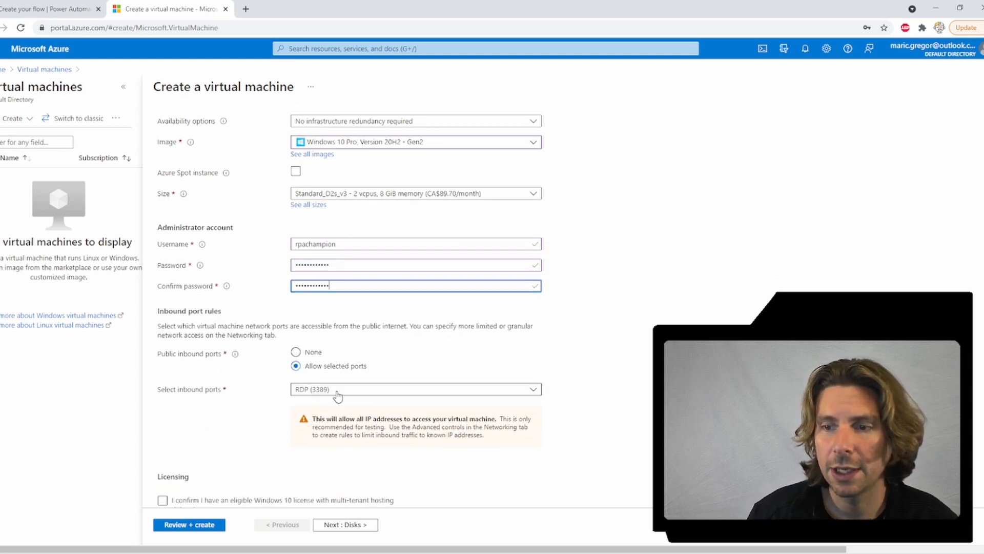
pyautogui.click(176, 450)
pyautogui.scroll(5, 395, 329)
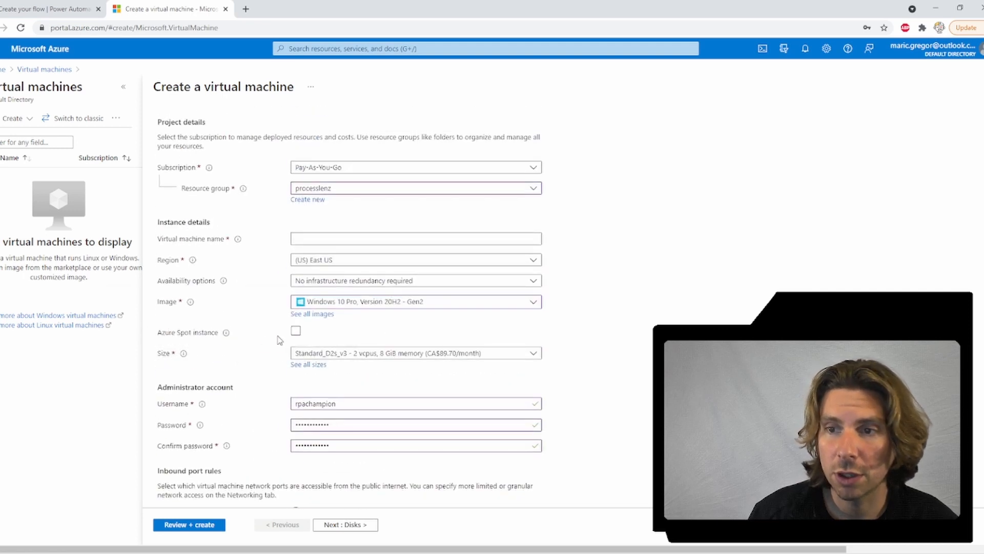
pyautogui.moveTo(226, 333)
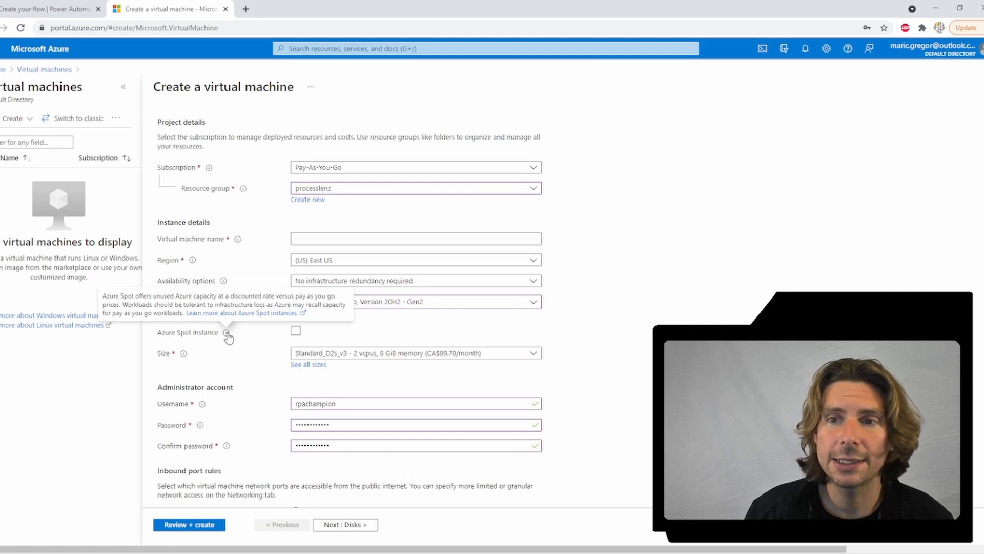
pyautogui.click(296, 330)
pyautogui.click(403, 395)
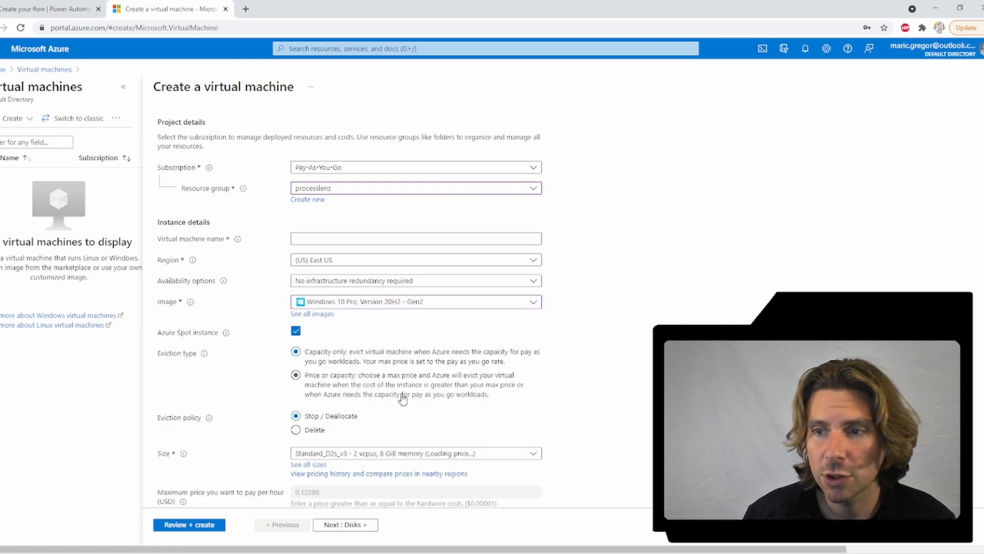
# Enter rpachampion_1 as the virtual machine name in the instance details.
pyautogui.scroll(-7, 462, 392)
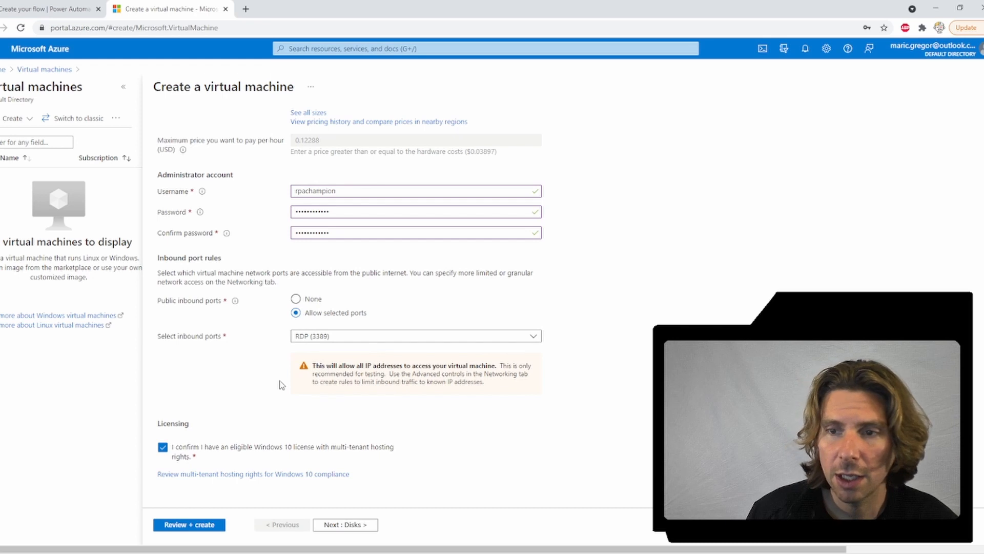
pyautogui.scroll(8, 283, 380)
pyautogui.scroll(1, 286, 372)
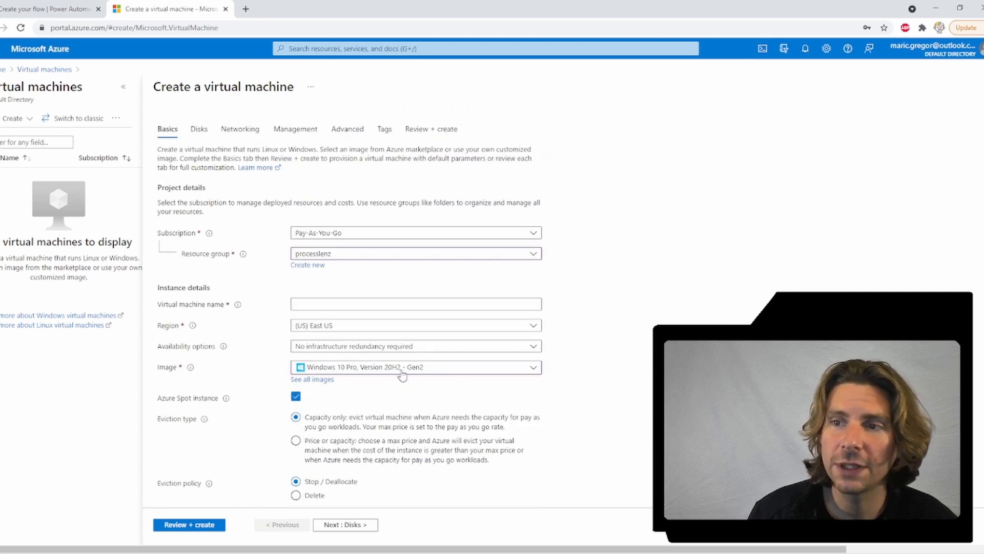
pyautogui.click(361, 305)
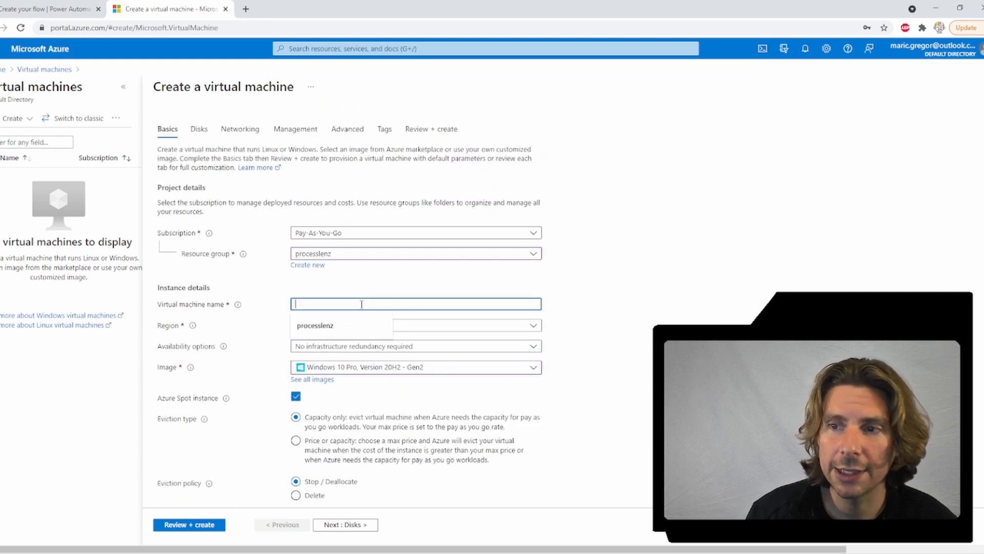
pyautogui.click(335, 328)
pyautogui.moveTo(350, 305); pyautogui.dragTo(261, 303)
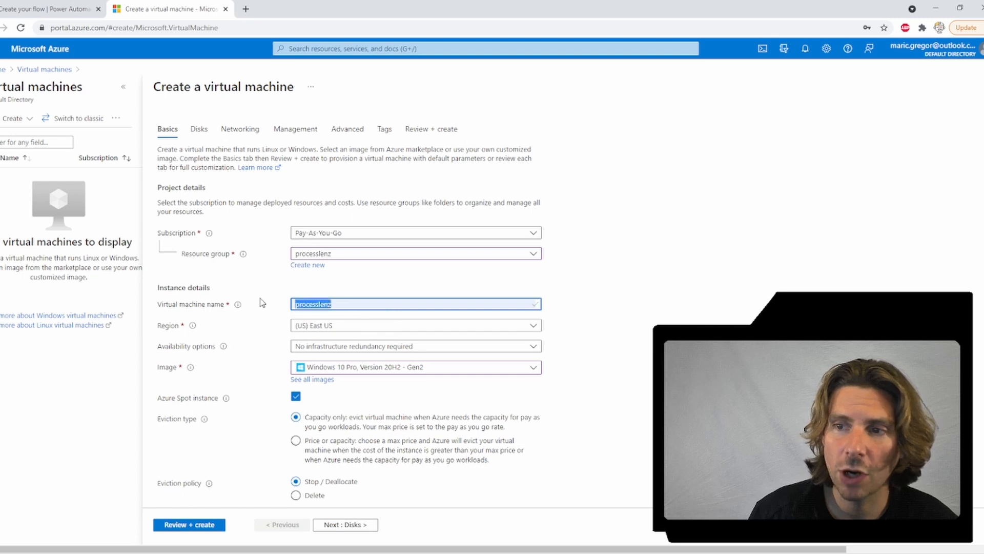
pyautogui.press('BackSpace')
pyautogui.write('rp')
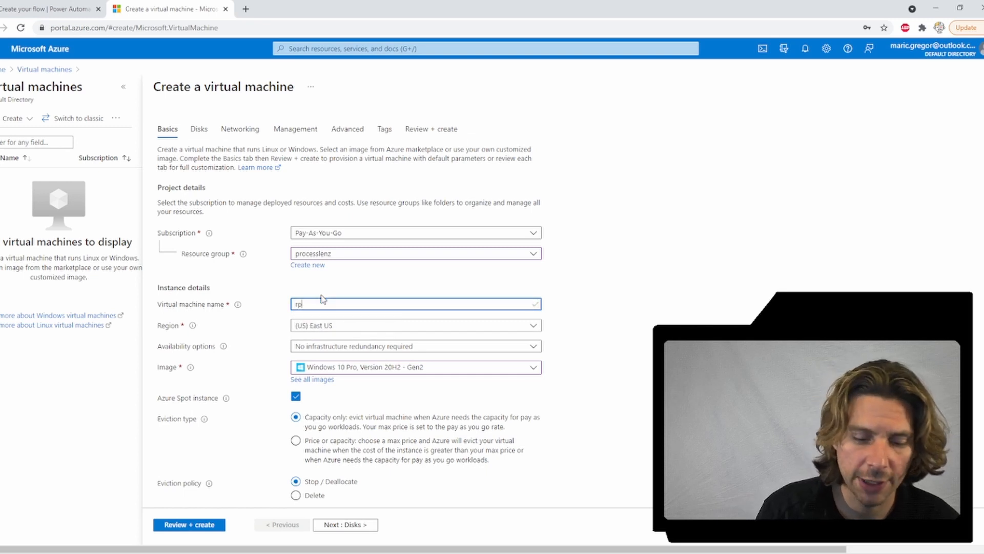
pyautogui.write('achampion_1')
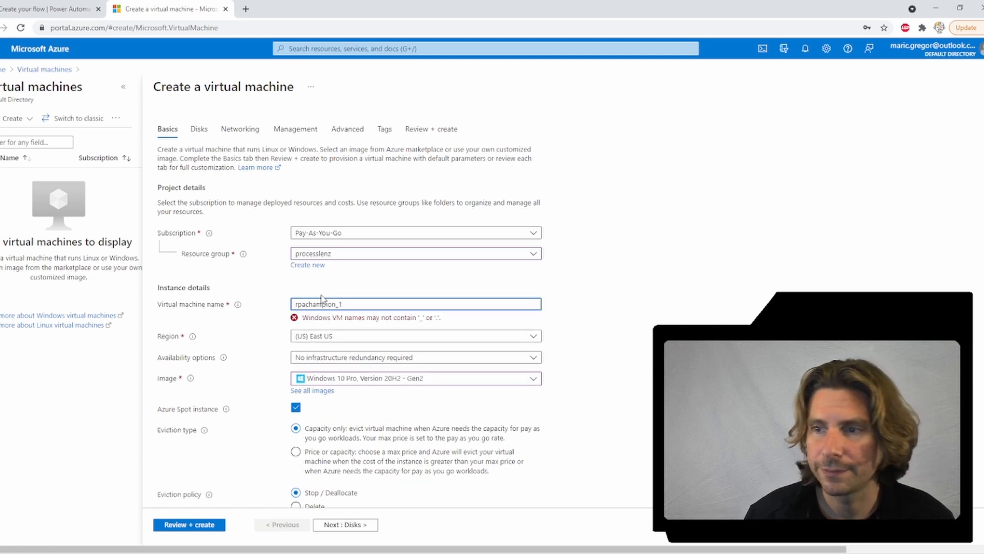
# Remove the underscore from the virtual machine name so it reads rpachampion1.
pyautogui.click(737, 307)
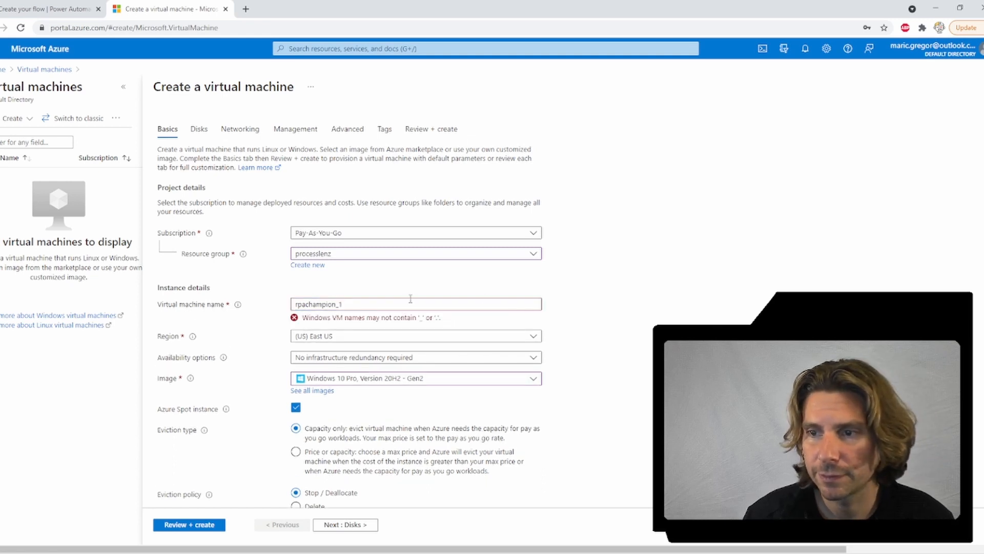
pyautogui.click(339, 304)
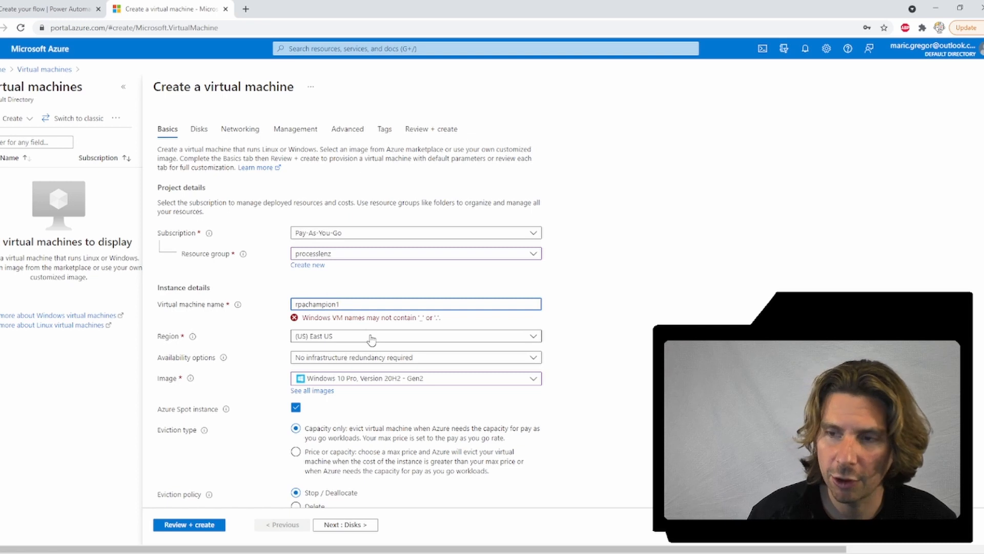
pyautogui.click(575, 343)
# Review the remaining basic settings and continue to the disk settings.
pyautogui.scroll(-2, 723, 315)
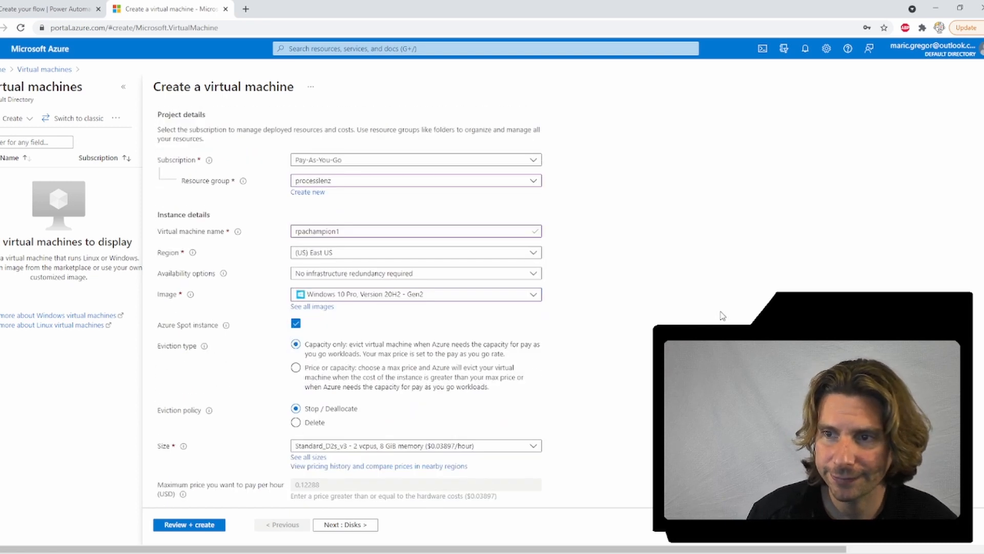
pyautogui.scroll(-2, 723, 316)
pyautogui.scroll(-5, 610, 277)
pyautogui.scroll(3, 402, 267)
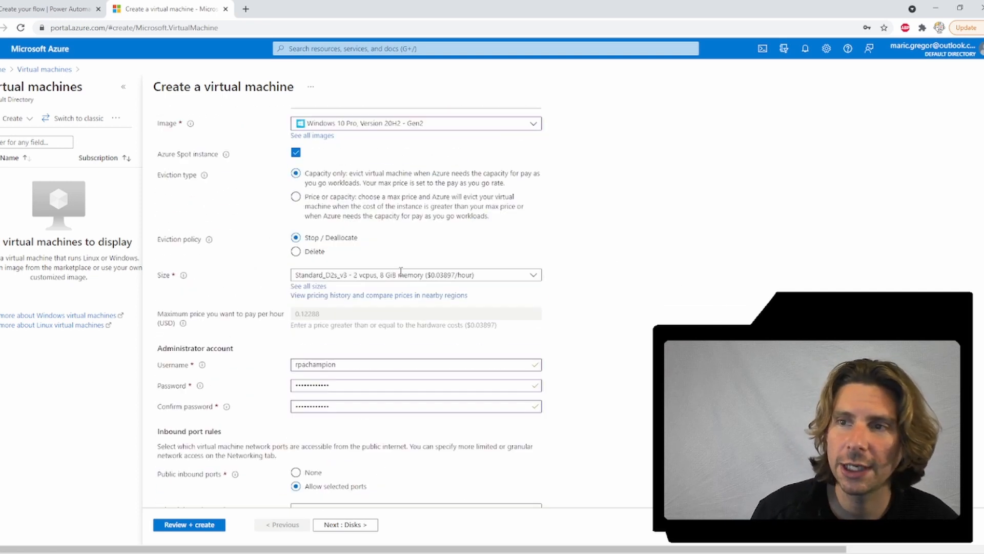
pyautogui.scroll(1, 401, 270)
pyautogui.scroll(-5, 410, 271)
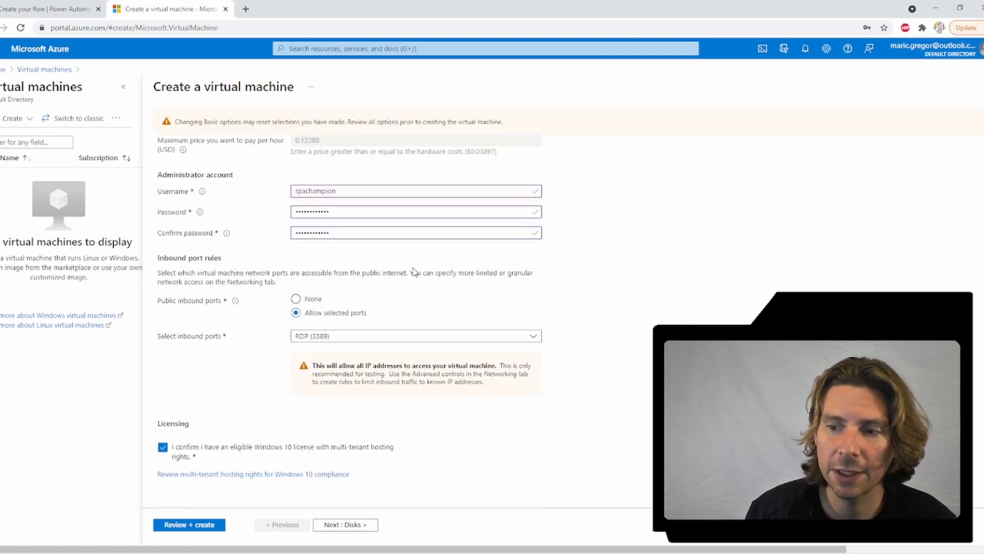
pyautogui.click(349, 528)
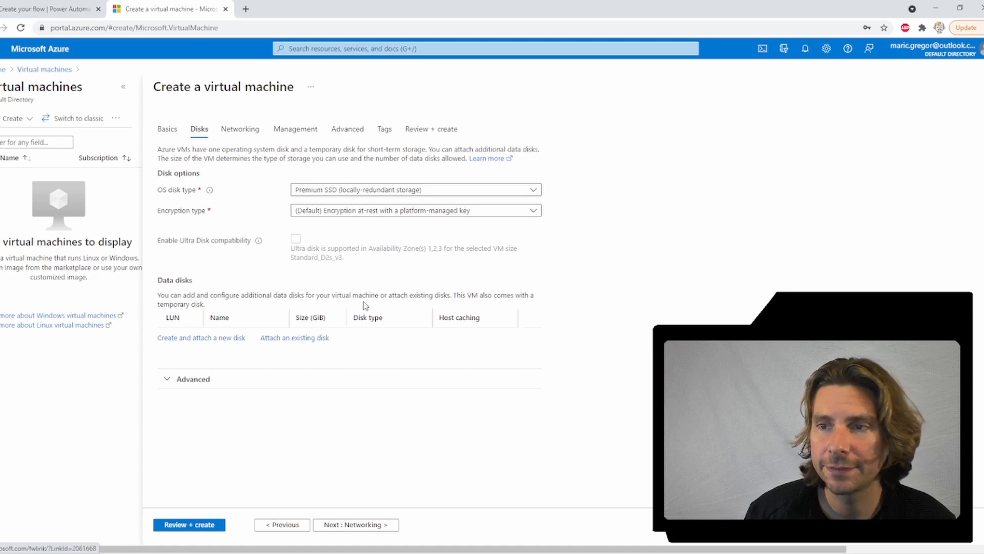
# Compare the available OS disk types, choose Standard SSD (locally-redundant storage), and check the encryption type options.
pyautogui.click(338, 190)
pyautogui.click(334, 224)
pyautogui.click(480, 190)
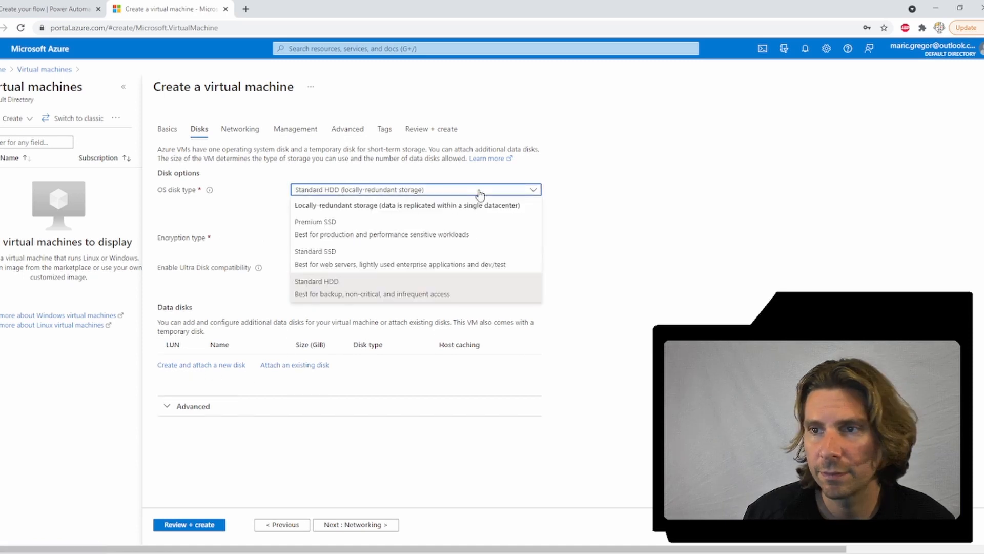
pyautogui.click(351, 258)
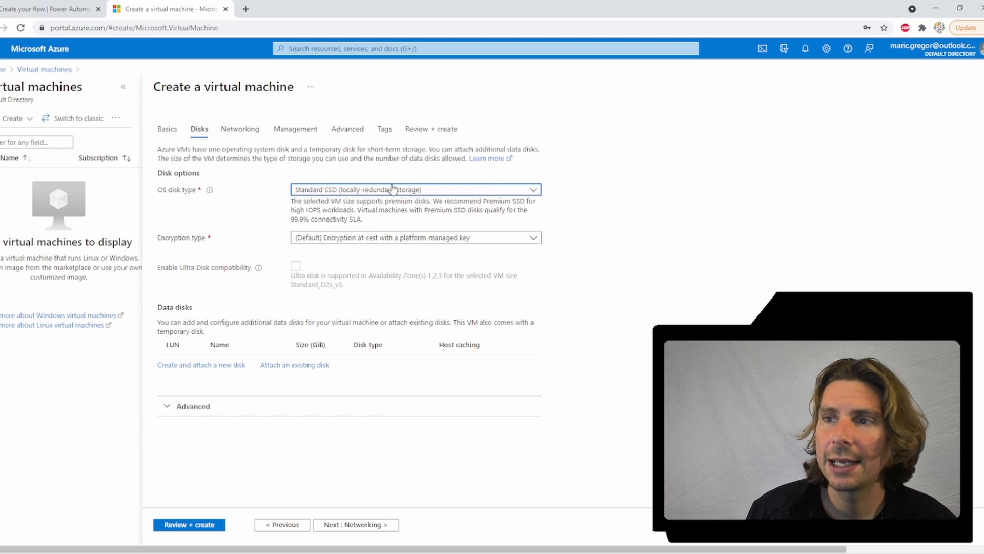
pyautogui.click(392, 189)
pyautogui.click(394, 222)
pyautogui.click(403, 194)
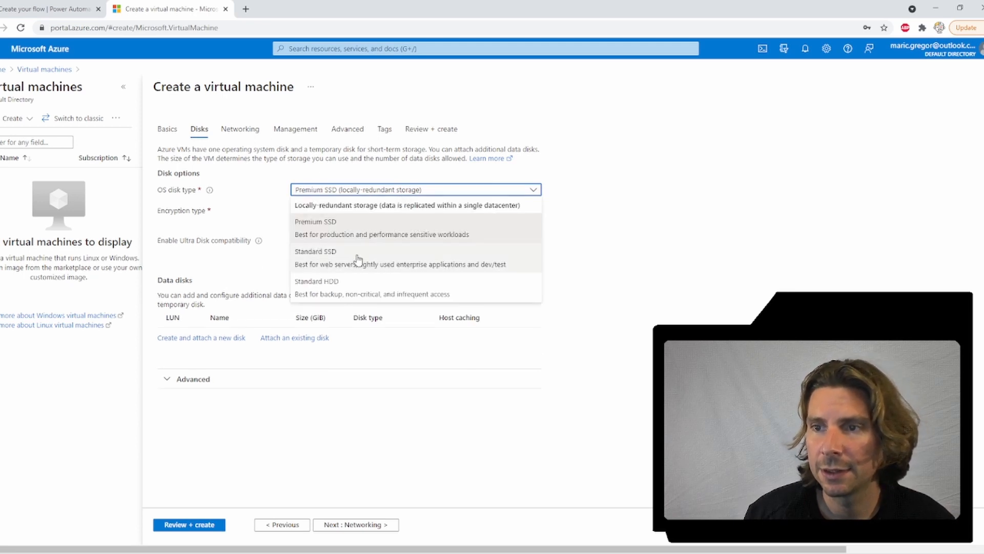
pyautogui.click(357, 258)
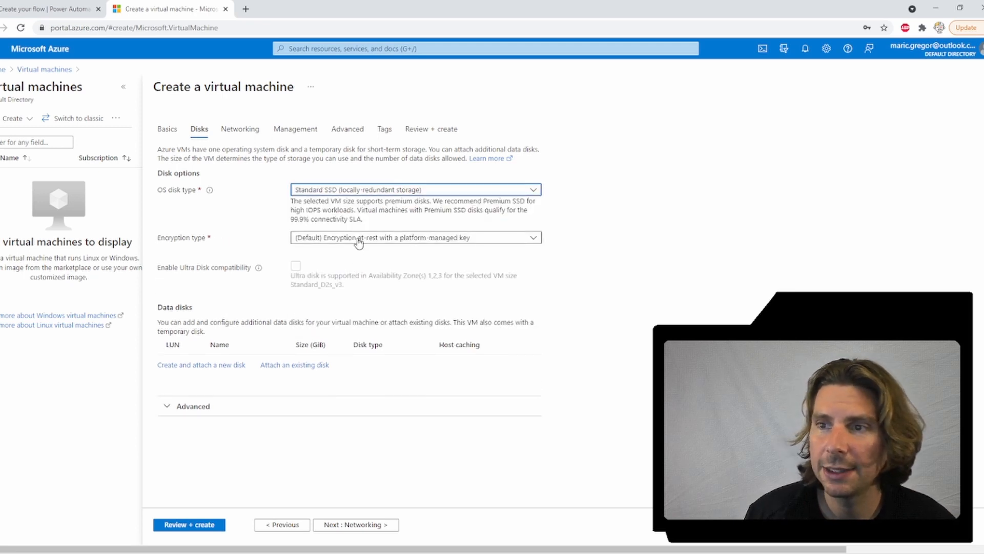
pyautogui.click(359, 239)
pyautogui.click(359, 240)
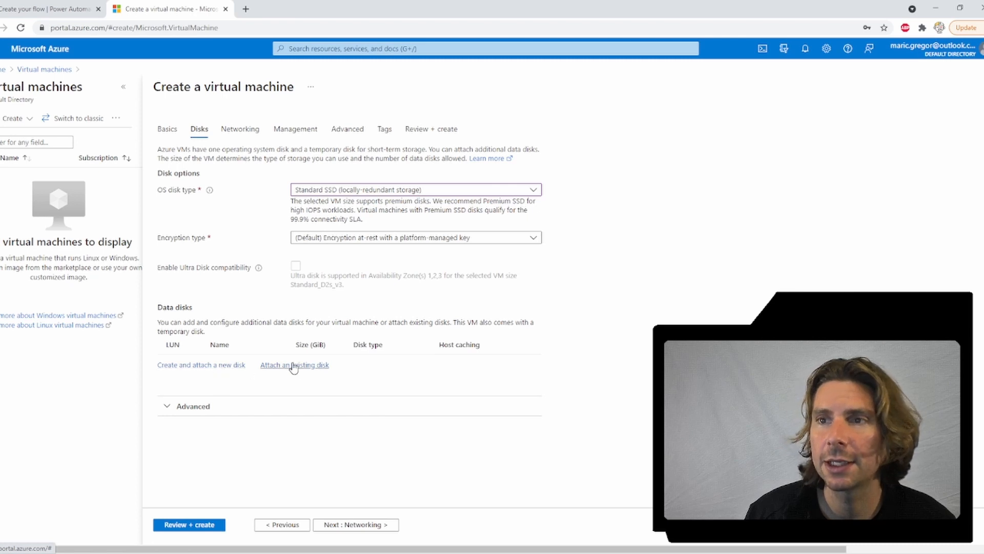
# Review the network interface defaults in the networking settings and continue to the management settings.
pyautogui.click(358, 524)
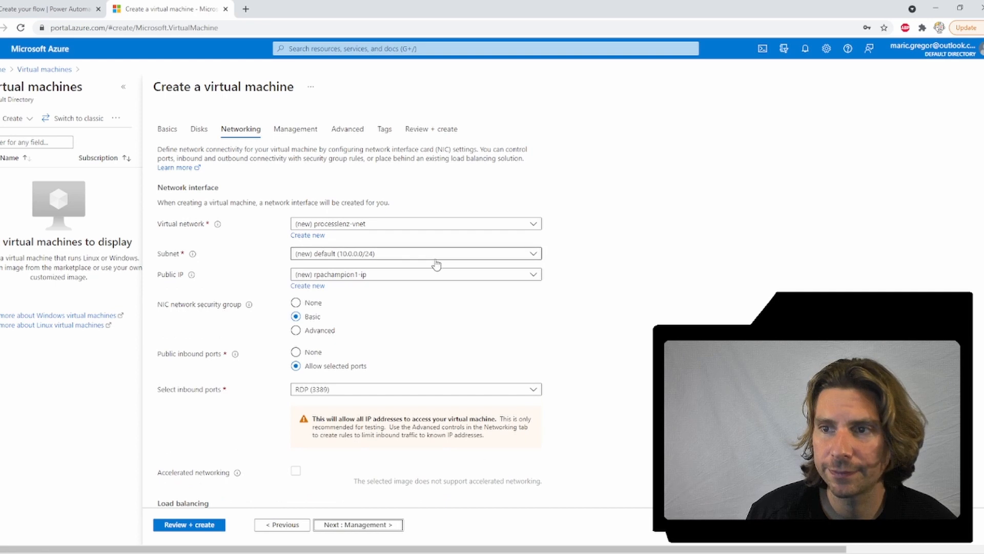
pyautogui.scroll(-2, 408, 329)
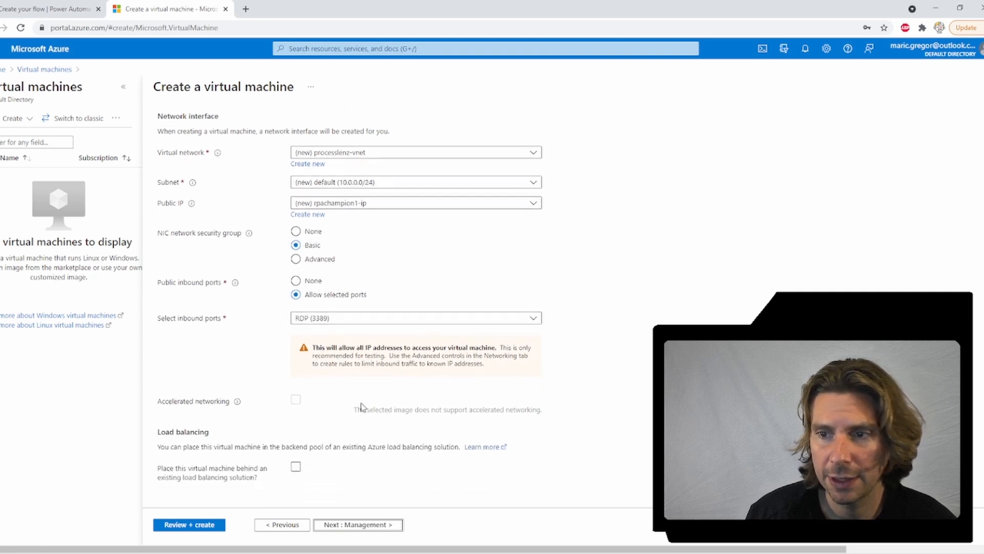
pyautogui.click(373, 529)
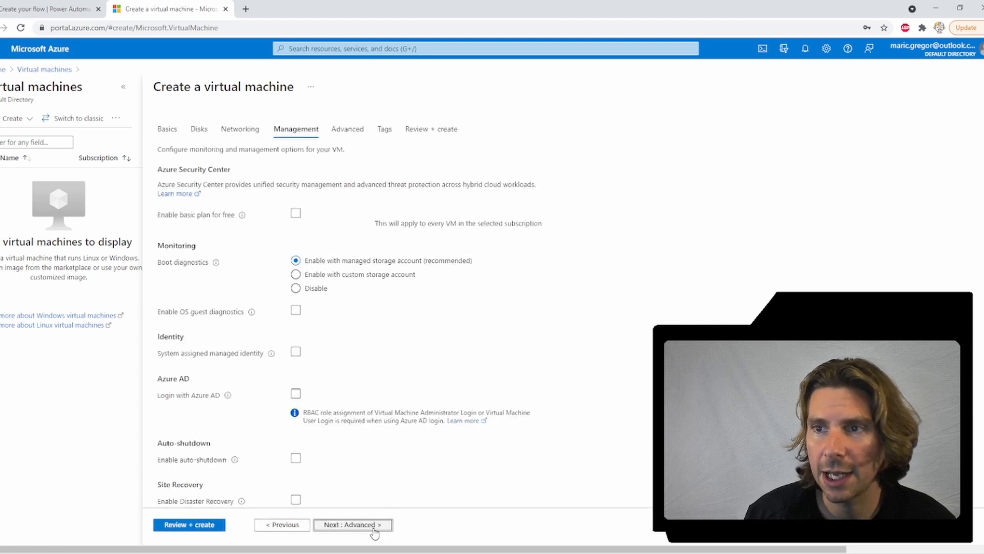
# Enable auto-shutdown for the virtual machine in the management settings.
pyautogui.scroll(-1, 420, 400)
pyautogui.scroll(-2, 420, 399)
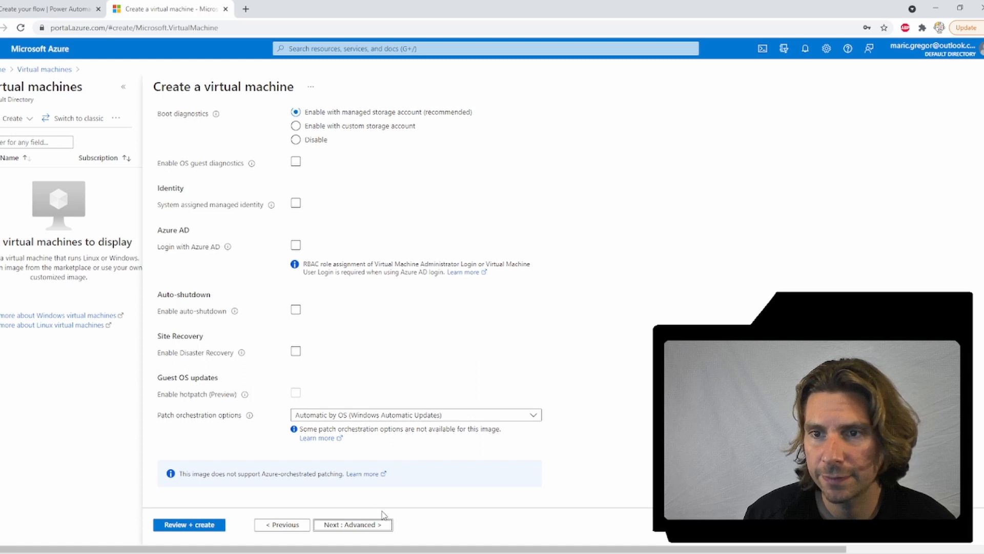
pyautogui.click(296, 310)
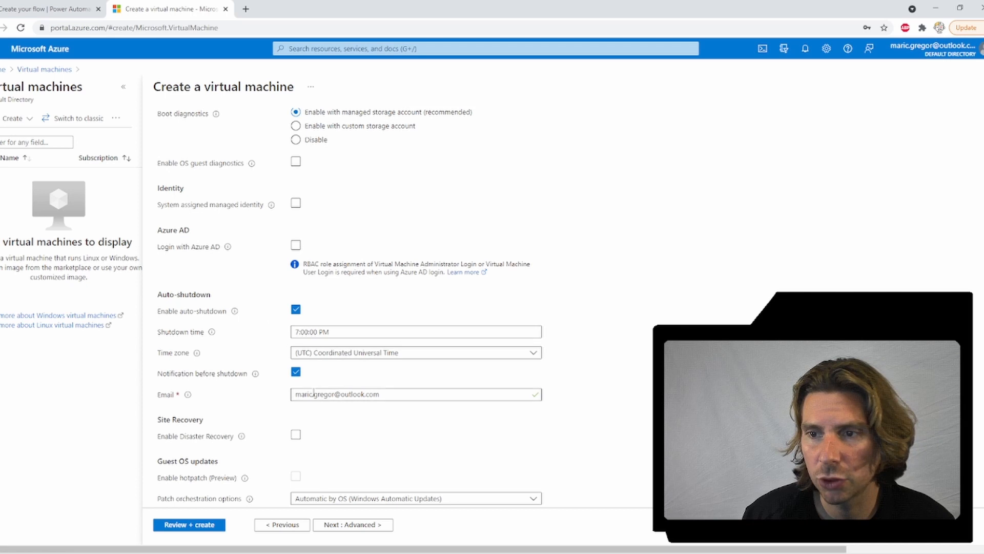
# Review the remaining management settings, including the guest OS update options, and continue to the advanced settings.
pyautogui.scroll(-1, 293, 436)
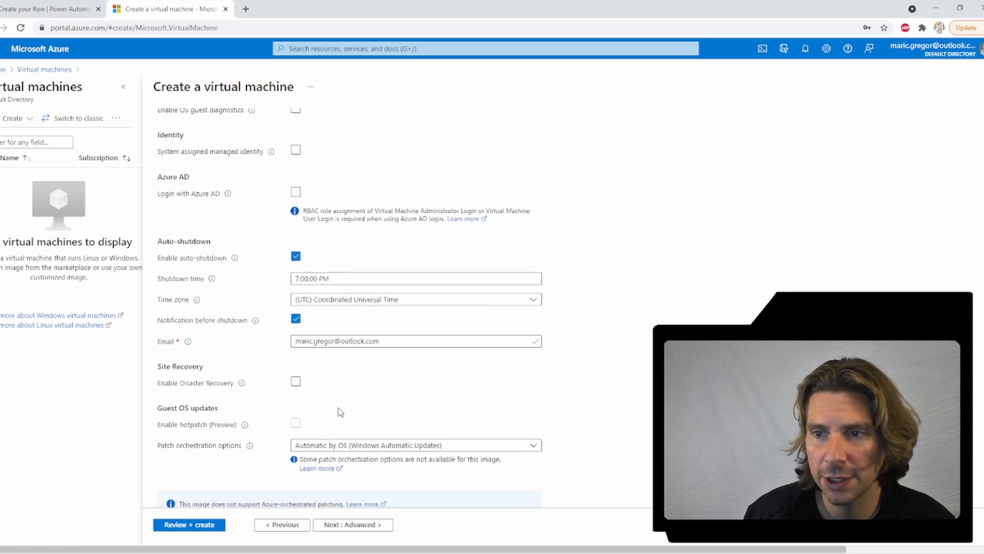
pyautogui.scroll(-1, 390, 350)
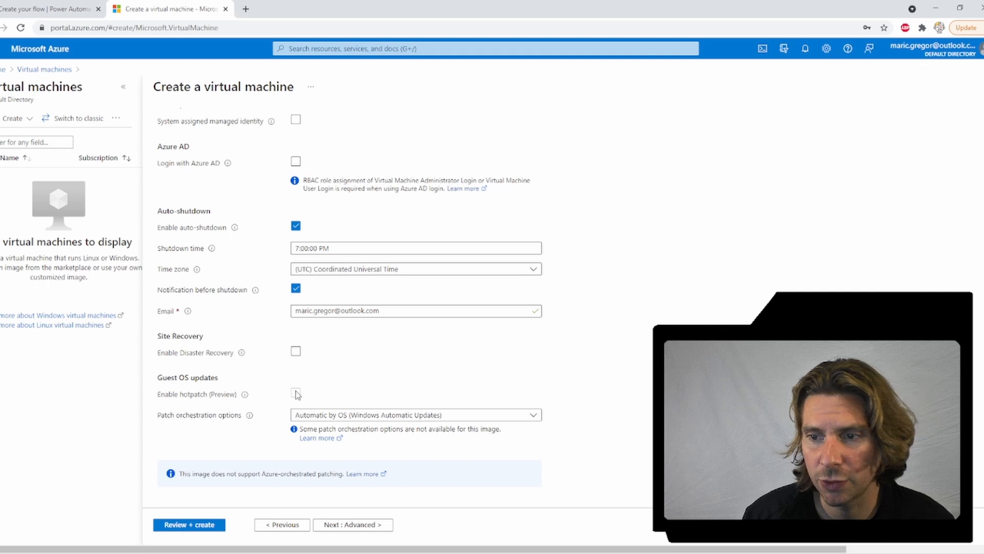
pyautogui.click(338, 527)
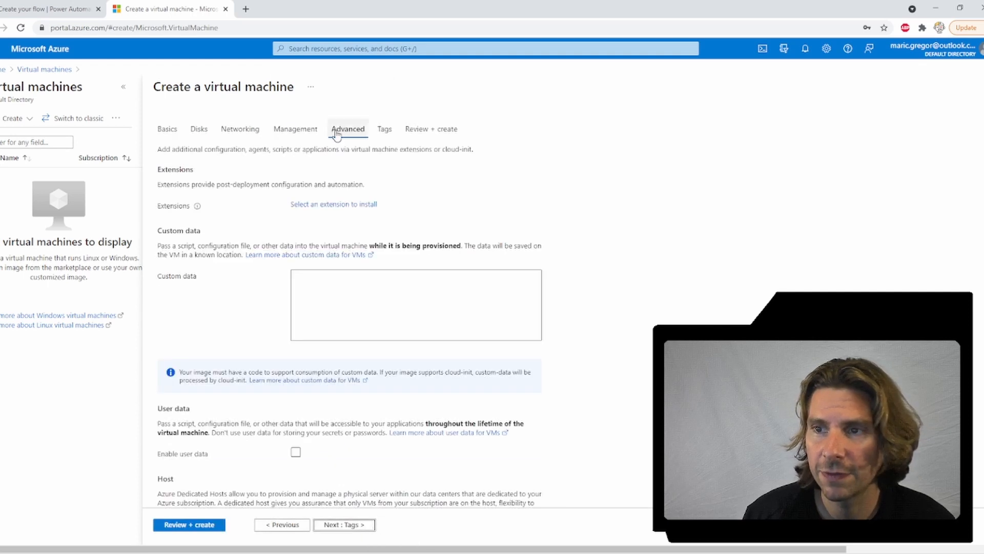
# Look through the advanced settings, leave the tags empty, and continue to the final review.
pyautogui.scroll(-4, 257, 257)
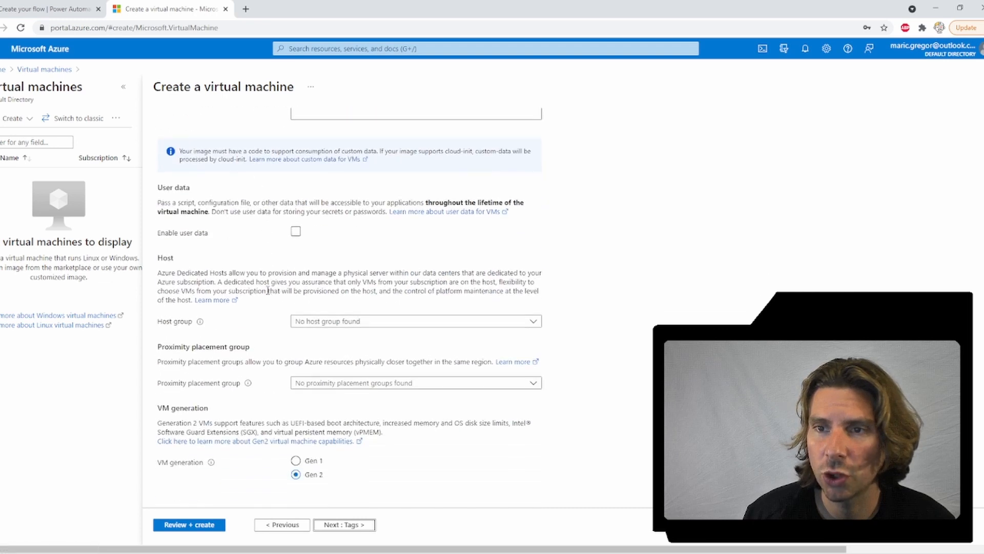
pyautogui.click(347, 525)
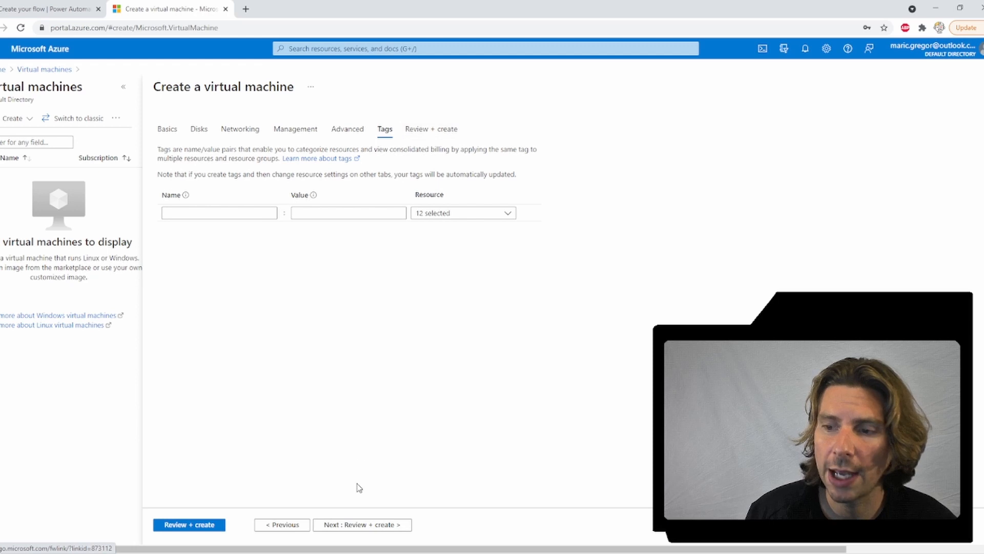
pyautogui.click(362, 524)
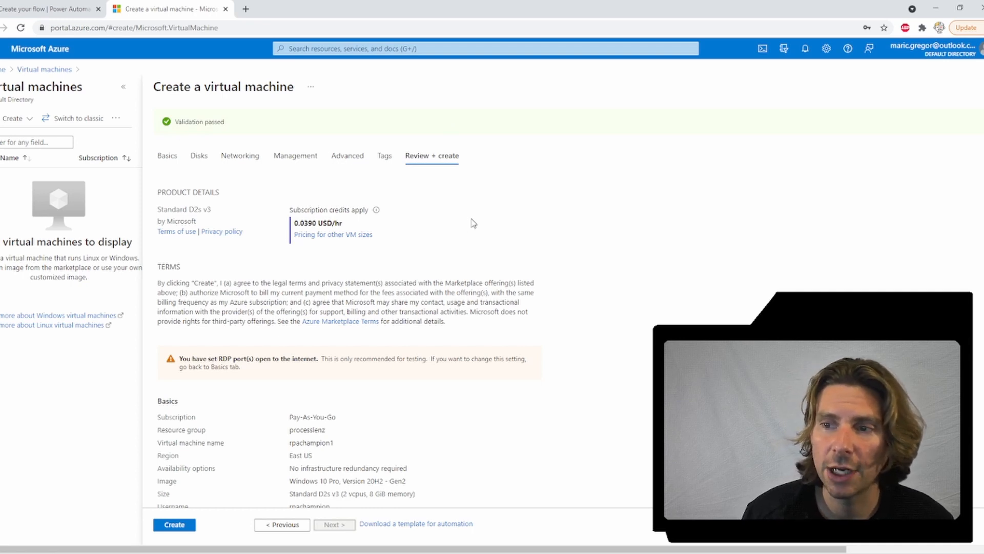
# Check the configuration summary down to the advanced section and create the virtual machine.
pyautogui.scroll(-5, 481, 228)
pyautogui.scroll(-4, 481, 236)
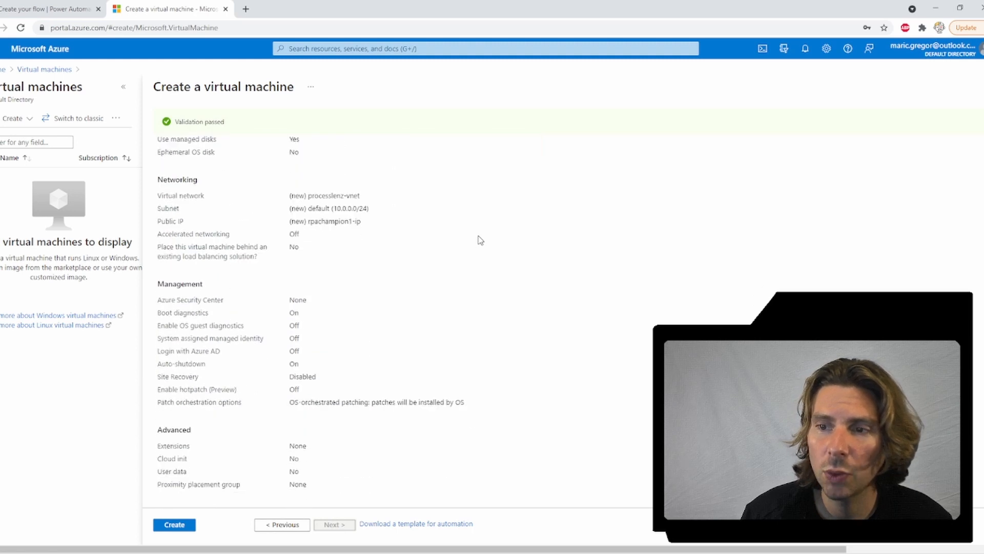
pyautogui.click(173, 525)
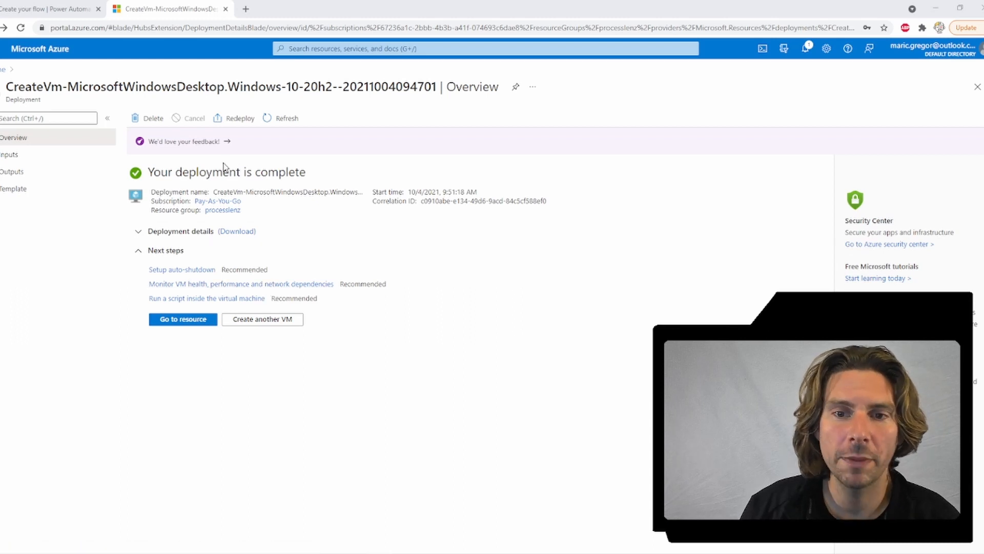
# Go to the deployed rpachampion1 resource and look over its available settings categories.
pyautogui.click(173, 322)
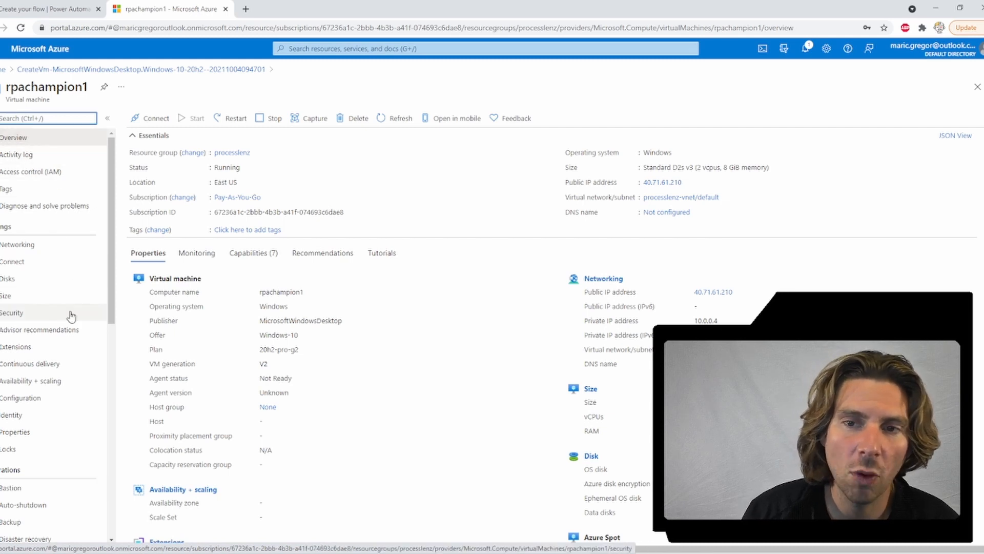
pyautogui.scroll(-4, 64, 323)
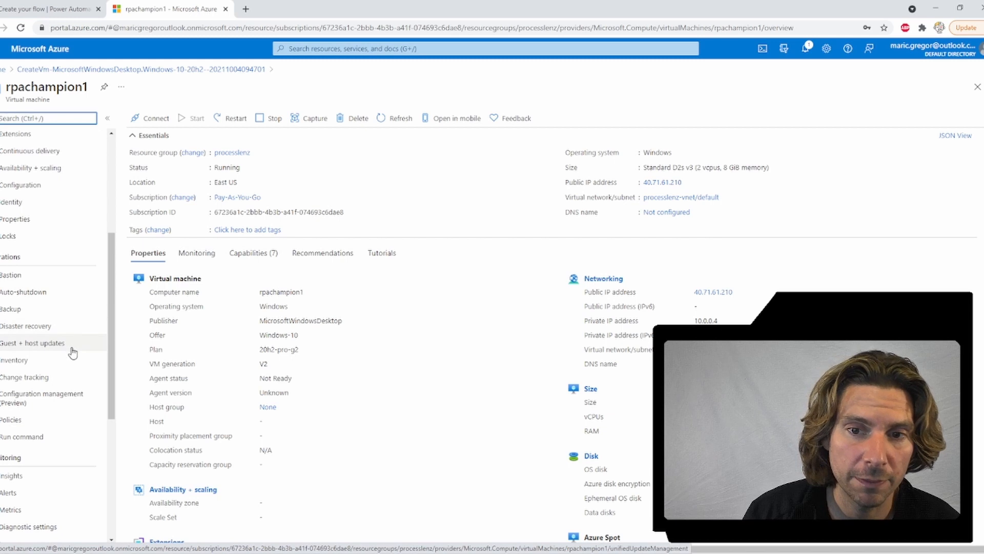
pyautogui.scroll(5, 70, 344)
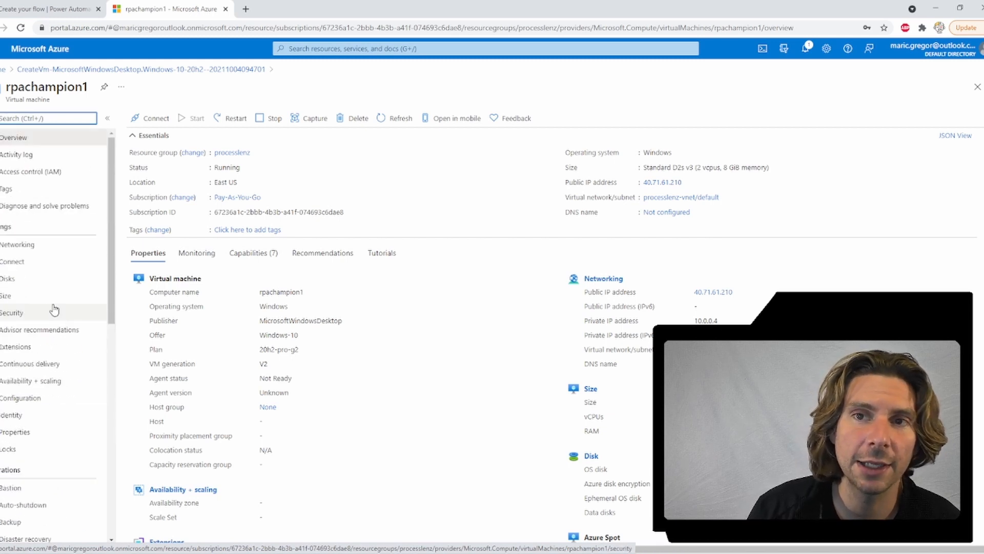
# Download the RDP file for rpachampion1 and open it to start the remote desktop connection.
pyautogui.click(153, 119)
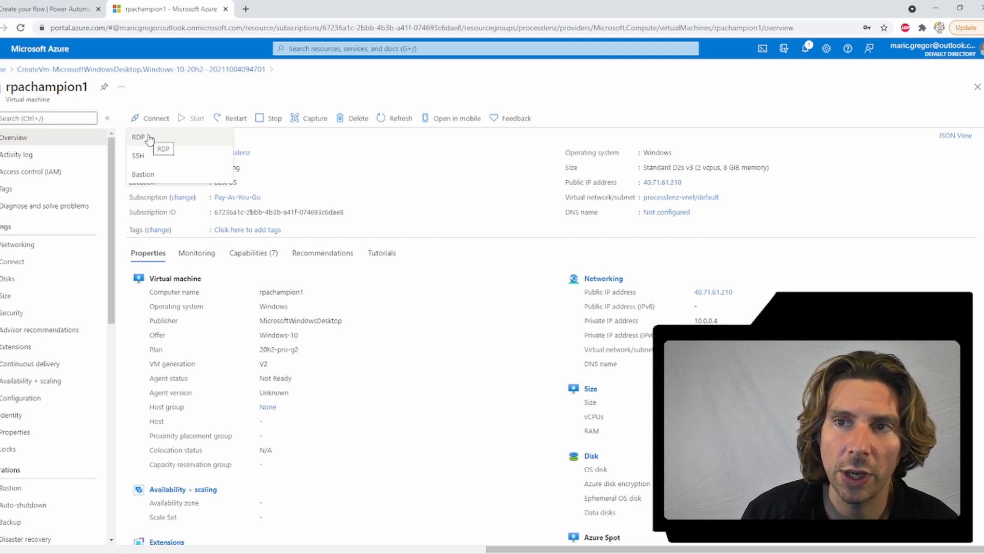
pyautogui.click(149, 138)
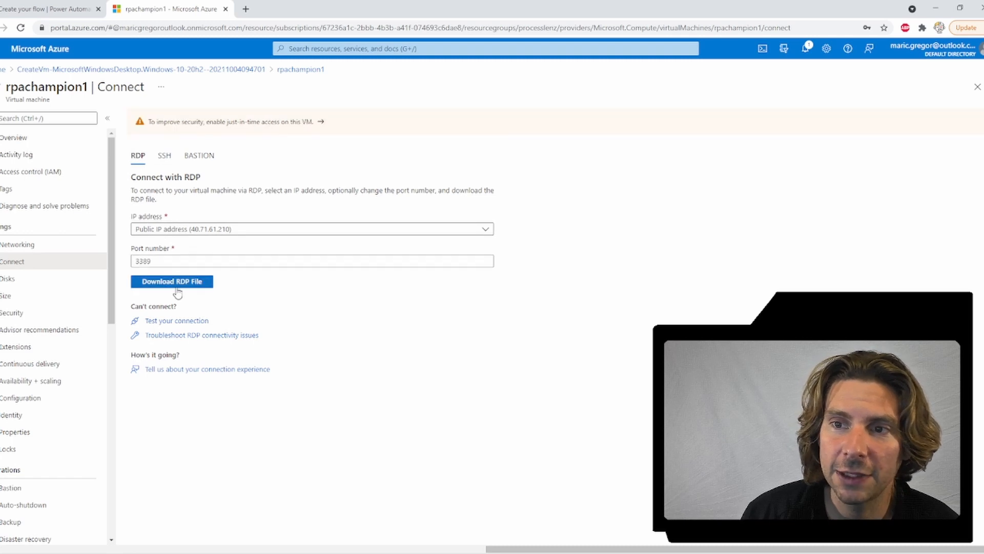
pyautogui.click(178, 283)
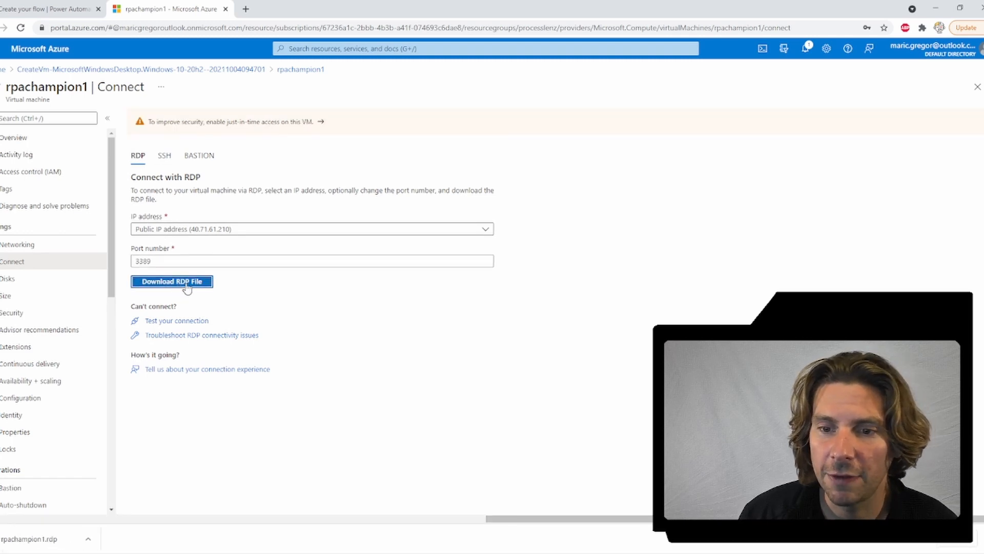
pyautogui.click(36, 543)
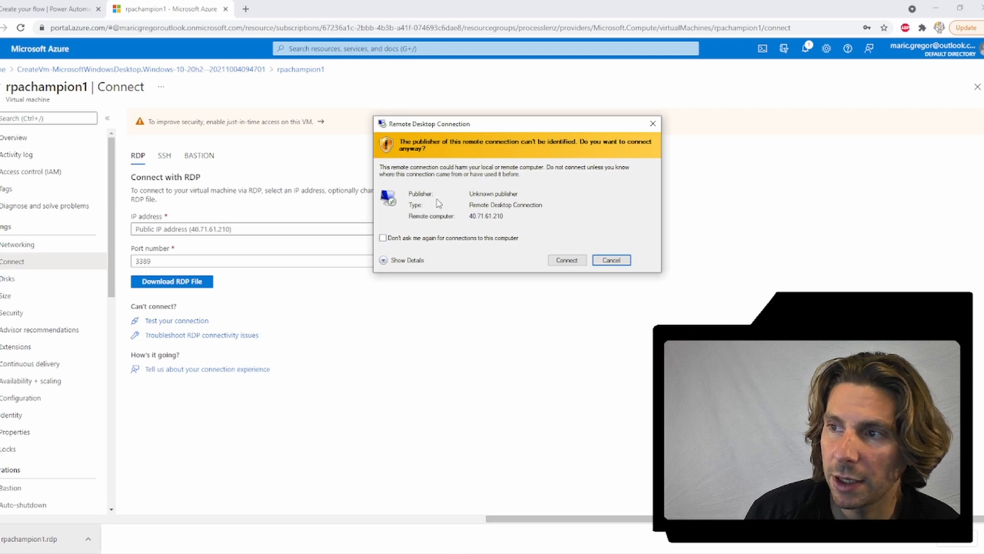
pyautogui.click(567, 260)
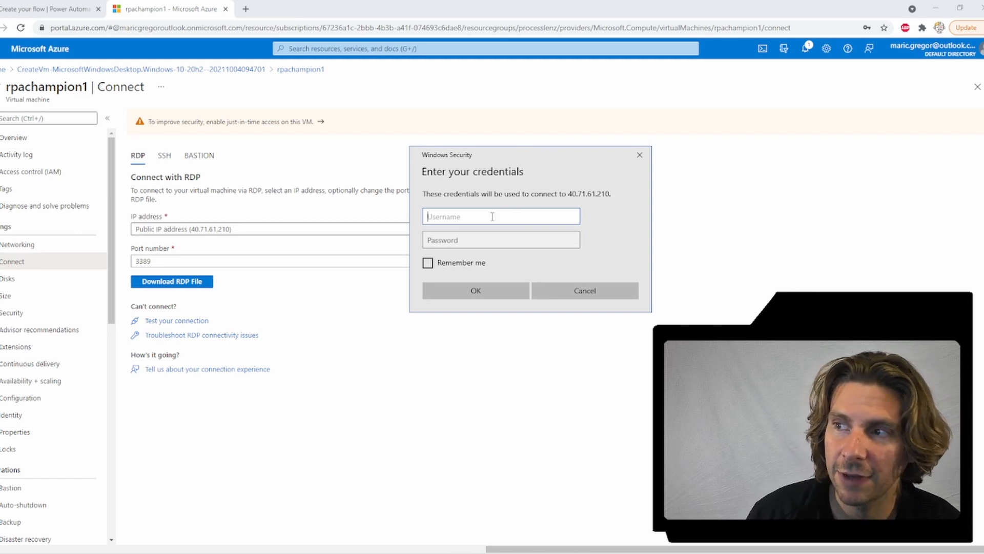
# Sign in as rpachampion with the account password and accept the remote computer's certificate without being asked again for this computer.
pyautogui.write('rpac')
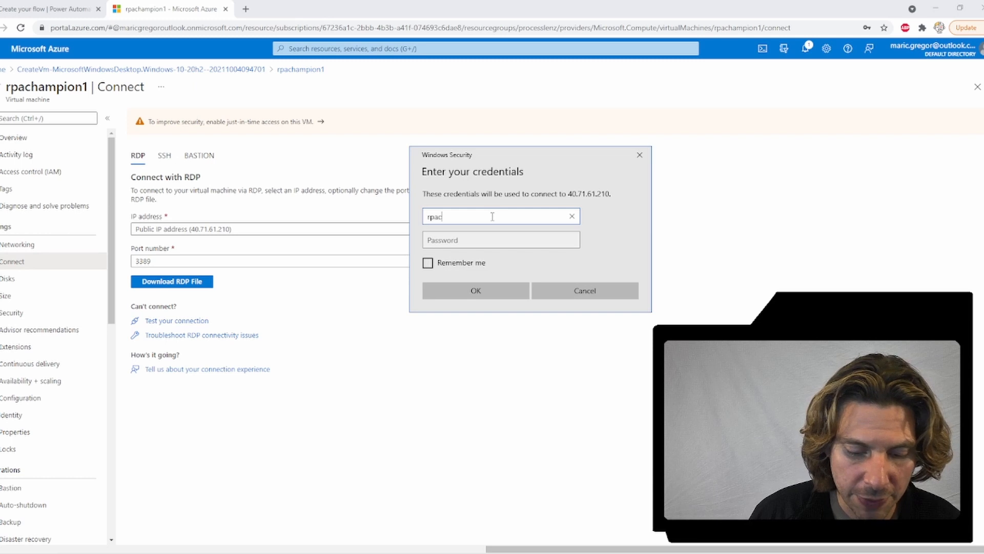
pyautogui.write('hampion')
pyautogui.press('Tab')
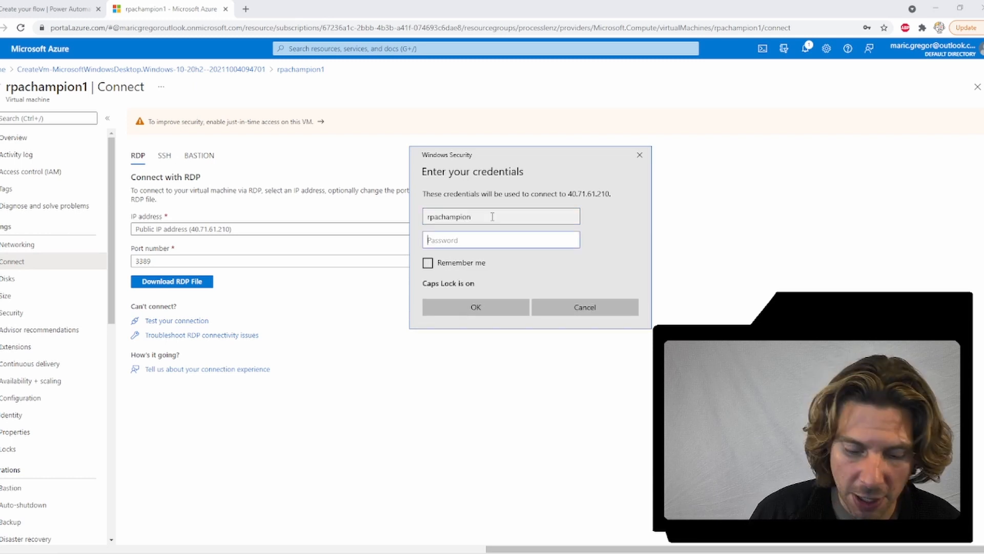
pyautogui.press('capslock')
pyautogui.write('••••••••••')
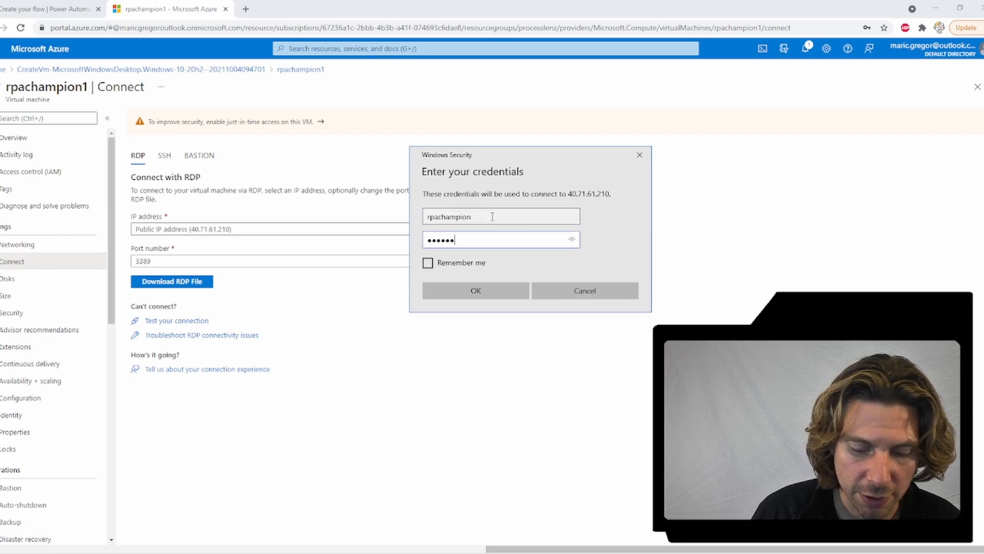
pyautogui.write('•')
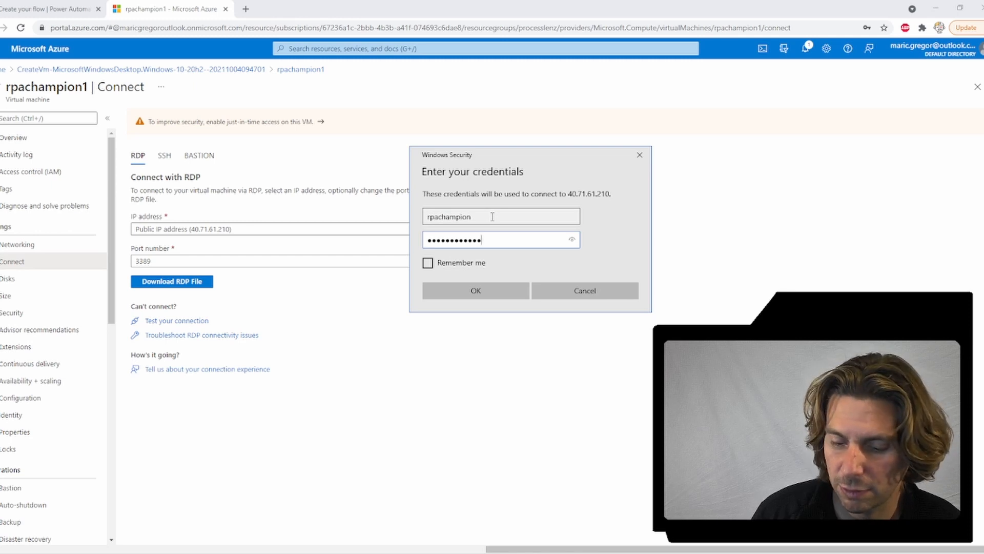
pyautogui.press('Return')
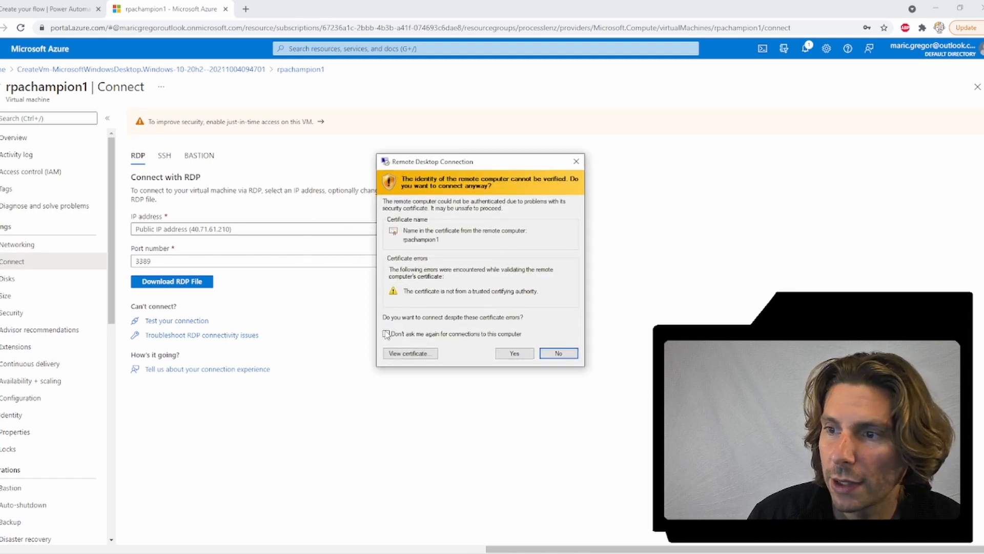
pyautogui.click(386, 334)
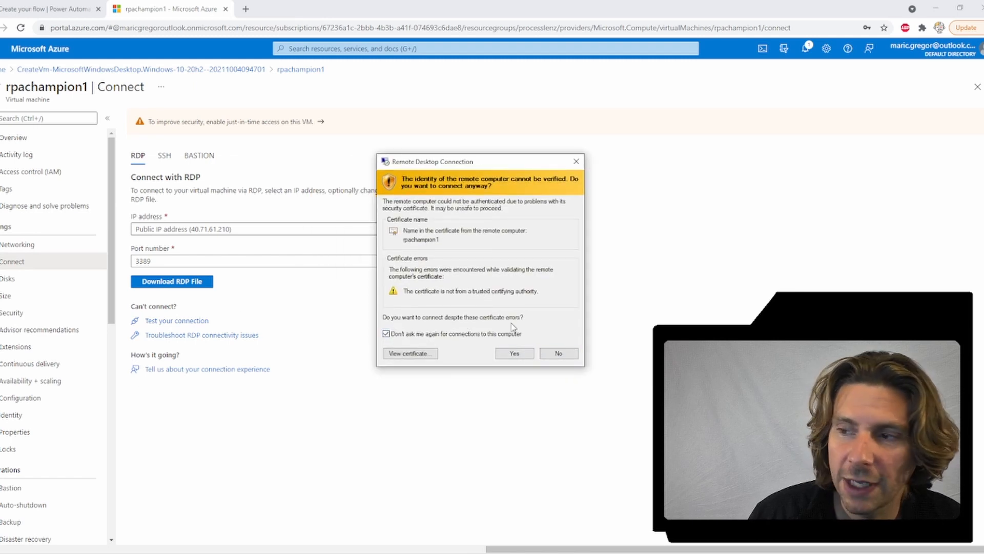
pyautogui.click(523, 357)
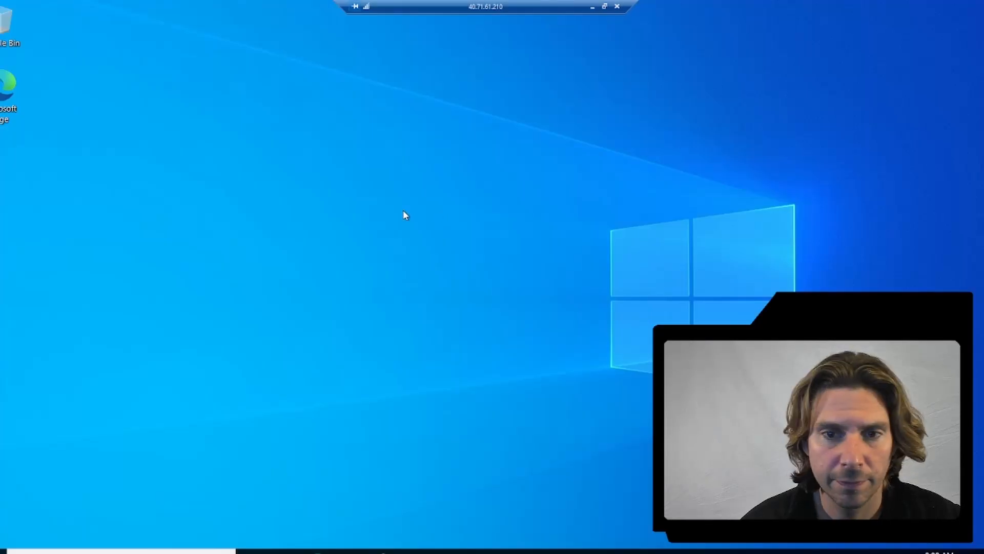
# Launch Microsoft Edge in the remote session and complete its first-run setup without signing in, with the session in full screen.
pyautogui.click(605, 6)
pyautogui.moveTo(50, 123); pyautogui.dragTo(635, 133)
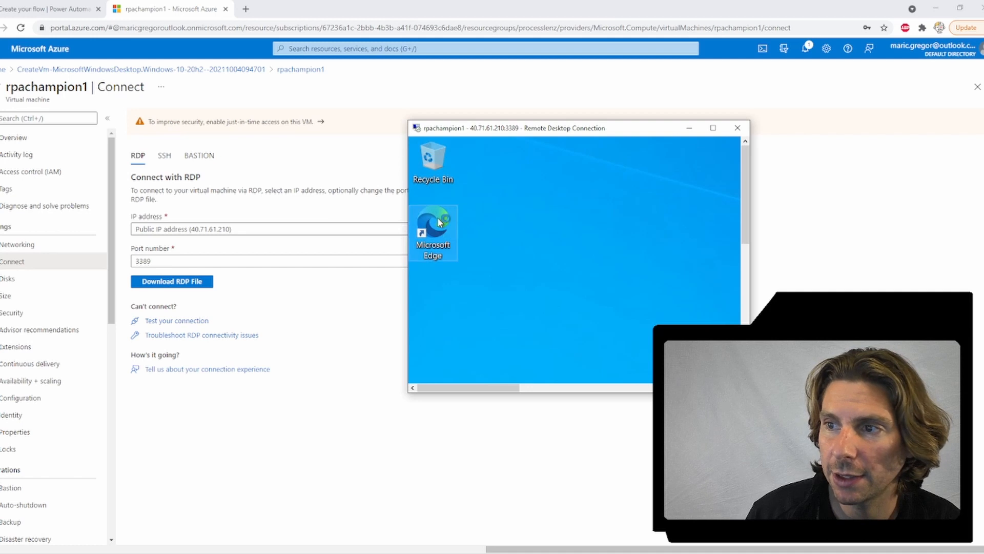
pyautogui.click(713, 127)
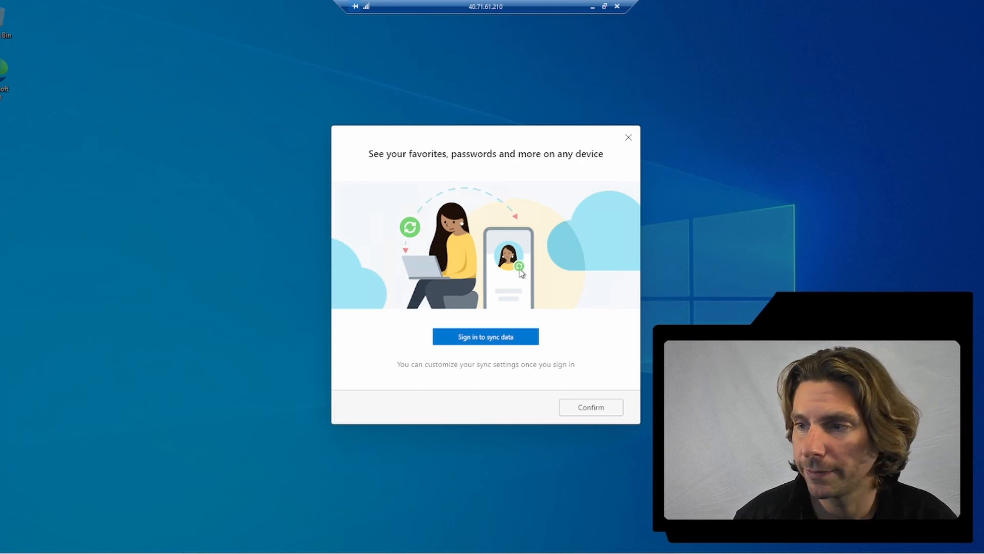
pyautogui.click(608, 413)
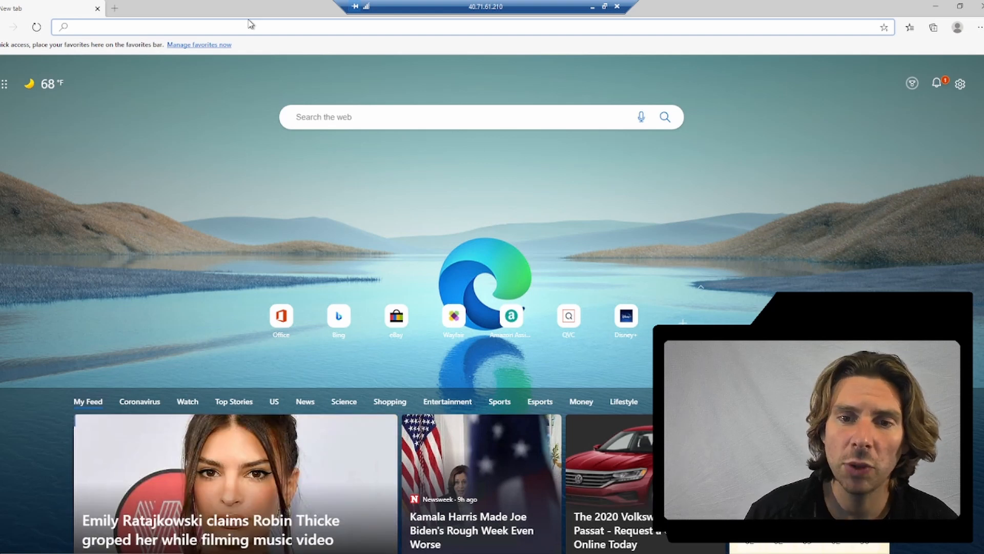
# Close the Edge browser in the virtual machine and switch the remote desktop session back to a smaller window.
pyautogui.click(961, 8)
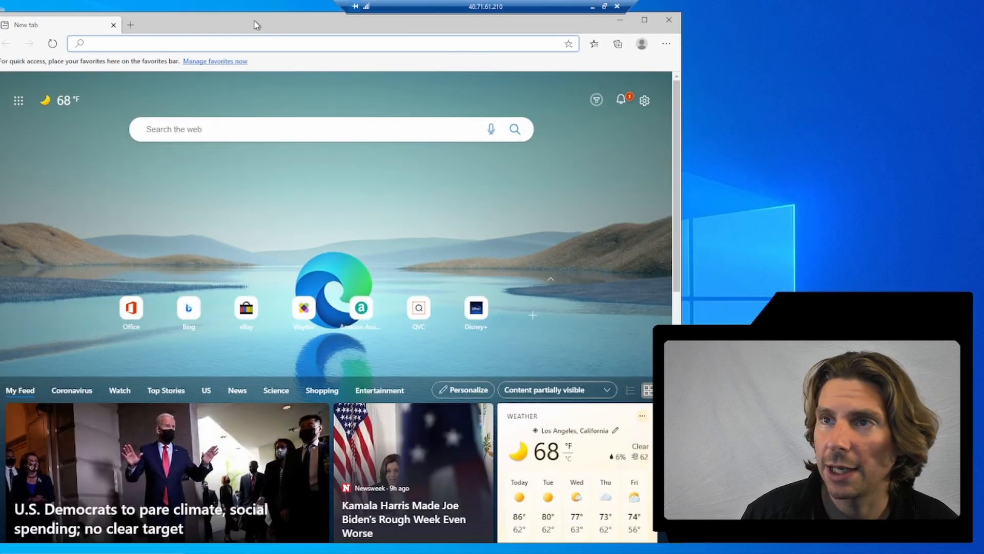
pyautogui.moveTo(256, 24); pyautogui.dragTo(351, 48)
pyautogui.click(716, 44)
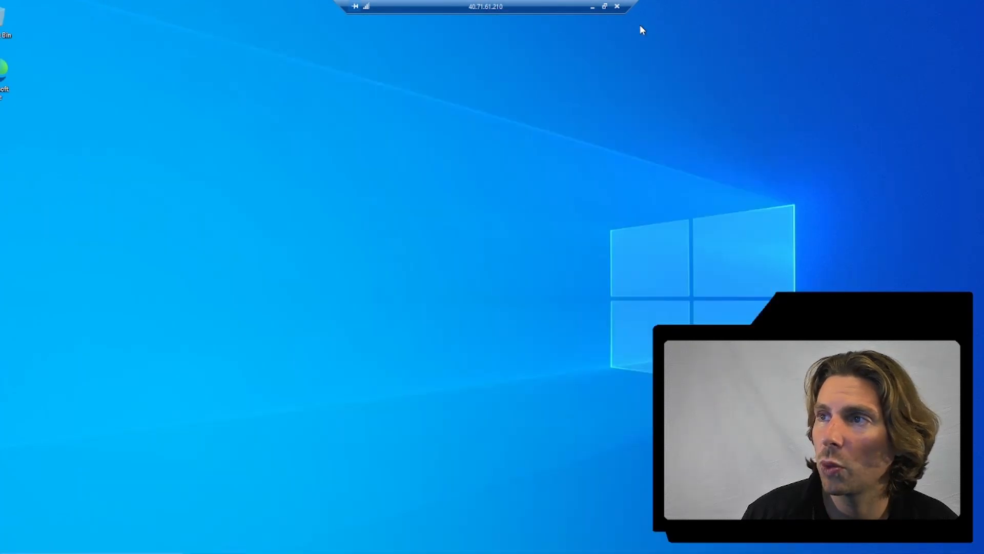
pyautogui.click(605, 6)
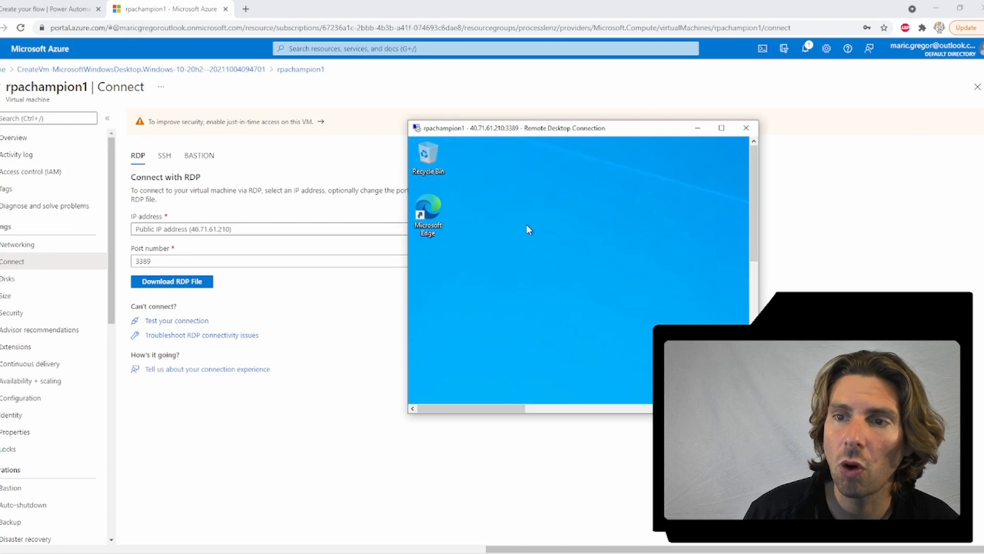